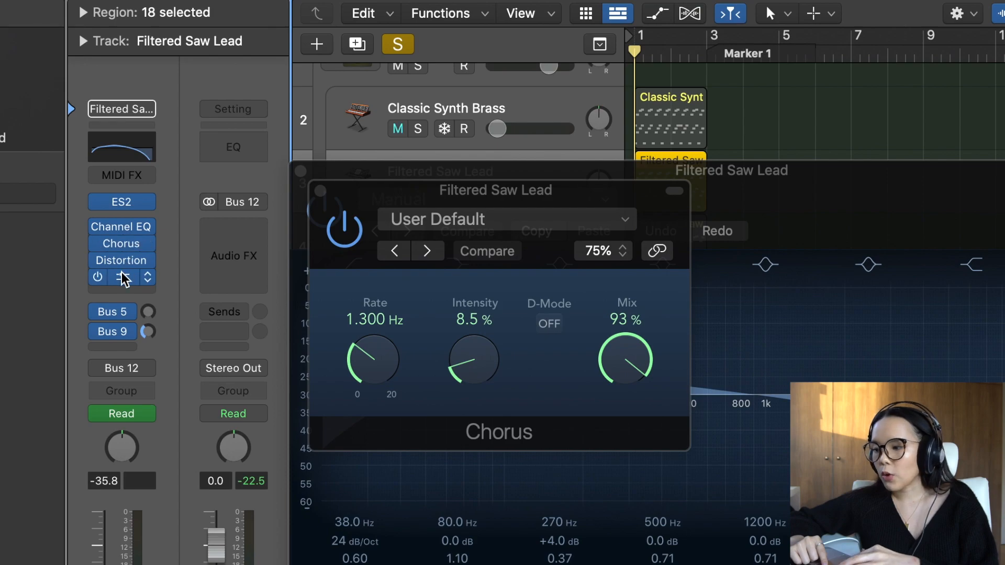
Step: Review the Distortion and Stereo Delay settings on the Filtered Saw Lead track, and close all of its plug-in windows
{"action": "left_click", "coordinate": [121, 261]}
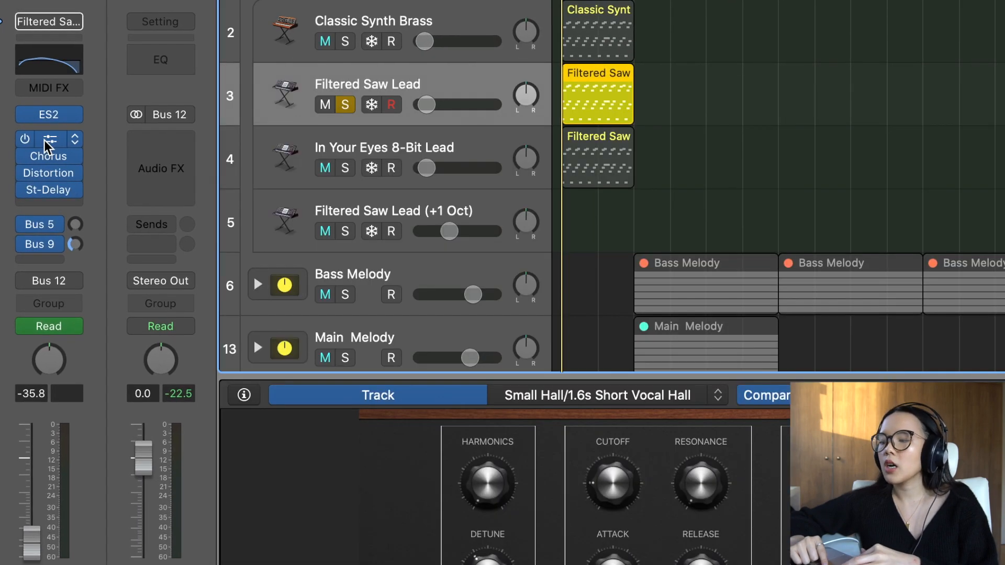
{"action": "left_click", "coordinate": [45, 140]}
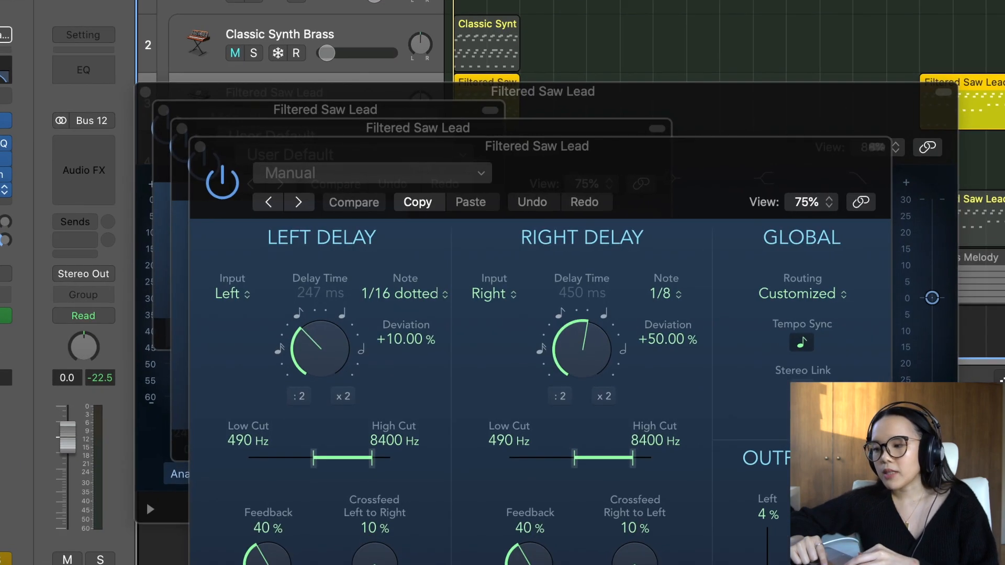
{"action": "left_click", "coordinate": [199, 147], "text": "alt"}
Step: Solo the Classic Analog Pad track and show the notes of its region in the Piano Roll
{"action": "scroll", "coordinate": [347, 291], "scroll_direction": "down", "scroll_amount": 10}
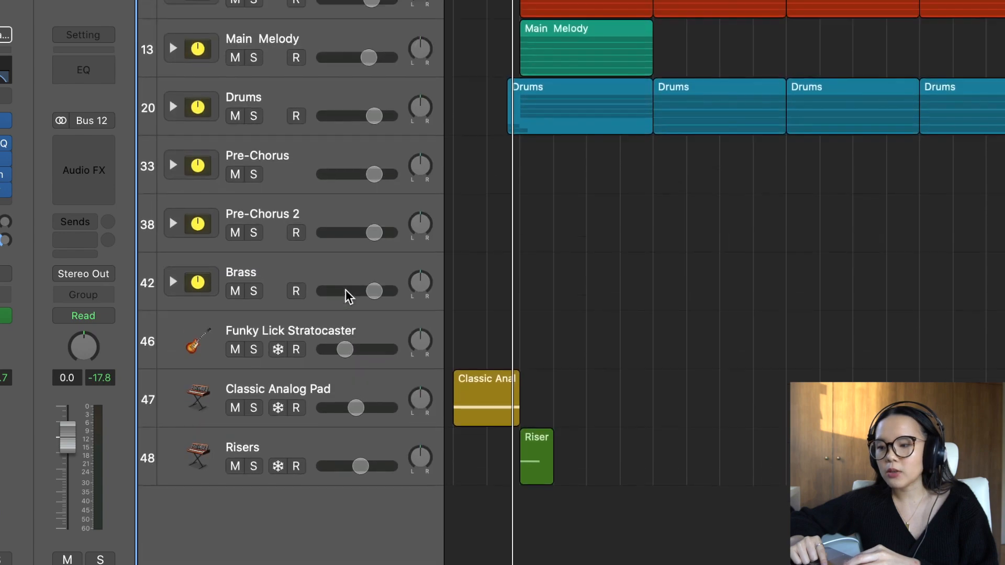
{"action": "left_click", "coordinate": [201, 423]}
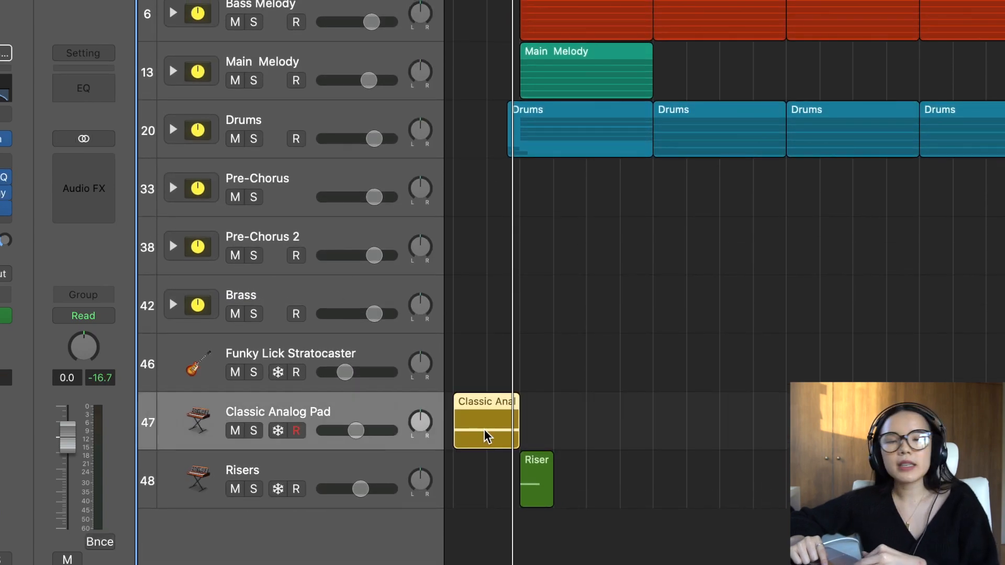
{"action": "left_click", "coordinate": [254, 431]}
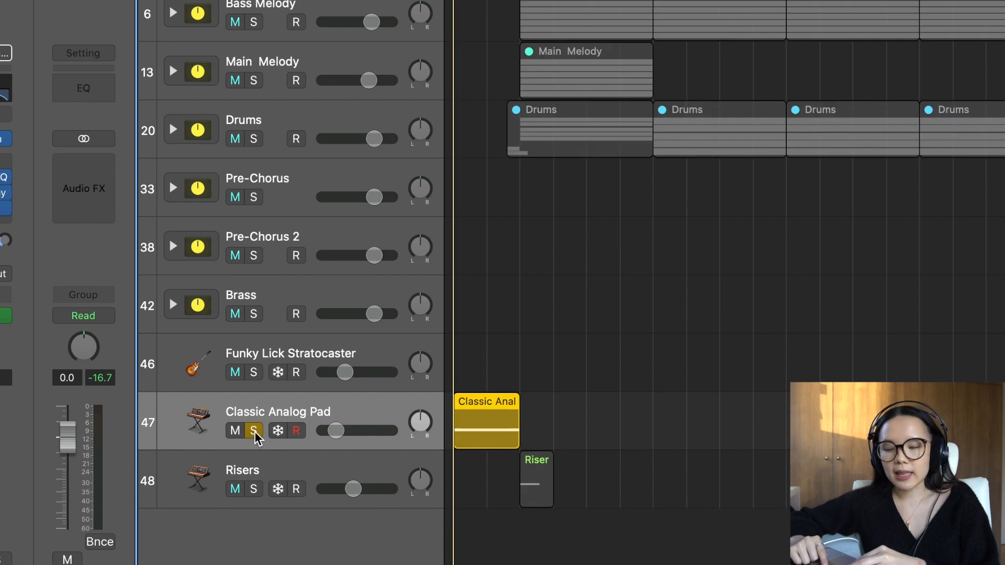
{"action": "double_click", "coordinate": [476, 428]}
{"action": "left_click", "coordinate": [478, 157]}
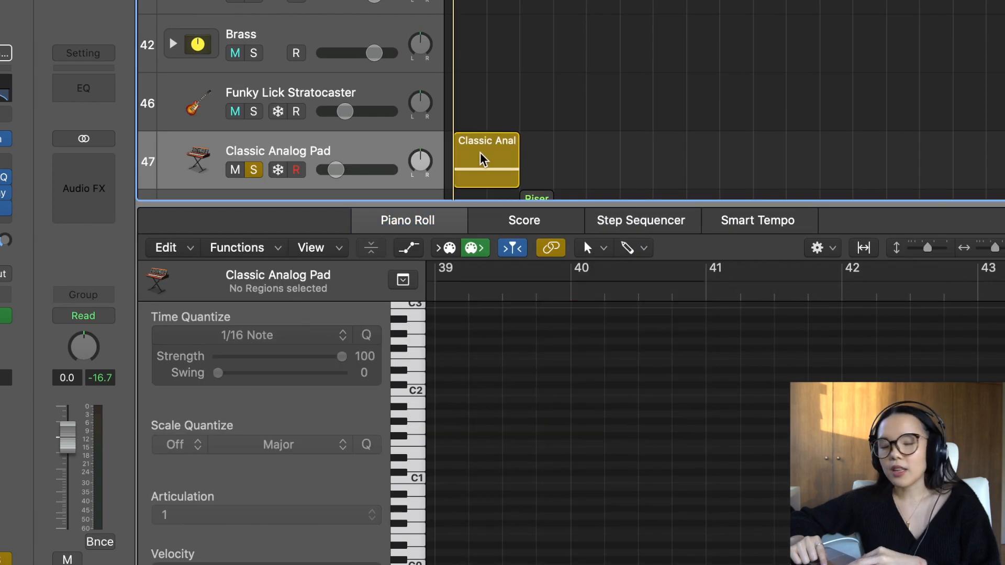
{"action": "scroll", "coordinate": [427, 452], "scroll_direction": "up", "scroll_amount": 5}
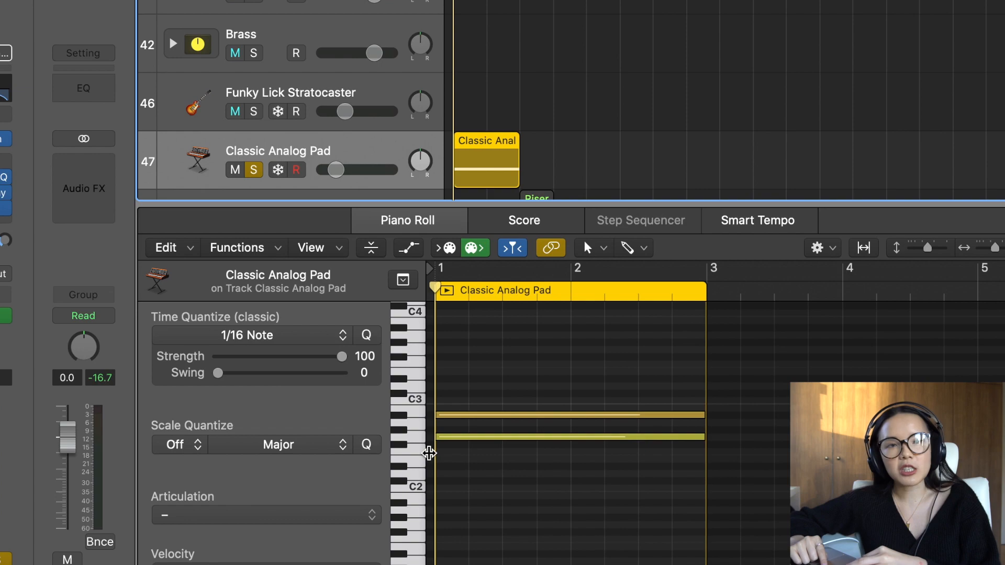
Step: Review the Channel EQ and Tape Delay settings on the Classic Analog Pad track, closing each plug-in window
{"action": "left_click", "coordinate": [5, 177]}
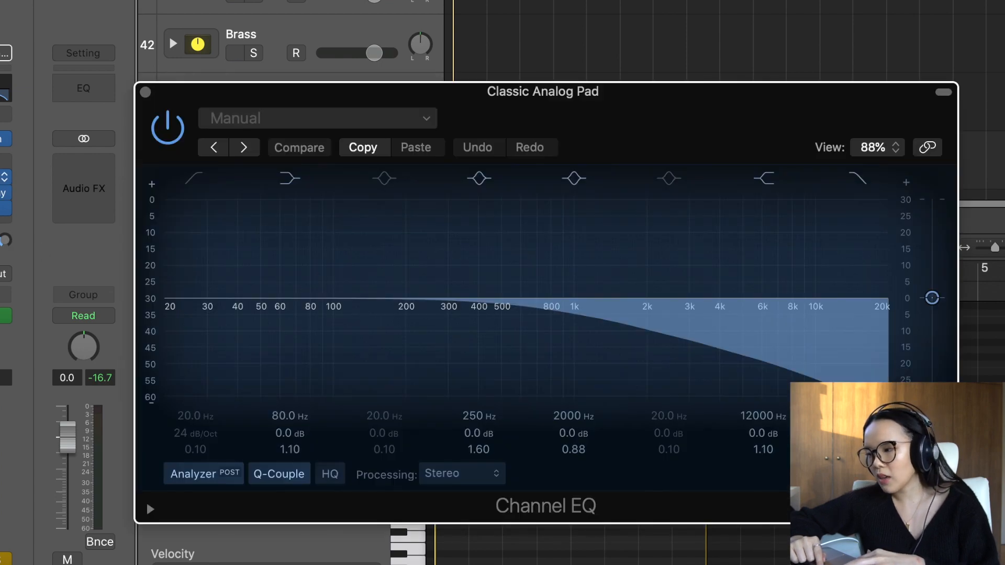
{"action": "left_click", "coordinate": [147, 93]}
{"action": "left_click", "coordinate": [5, 194]}
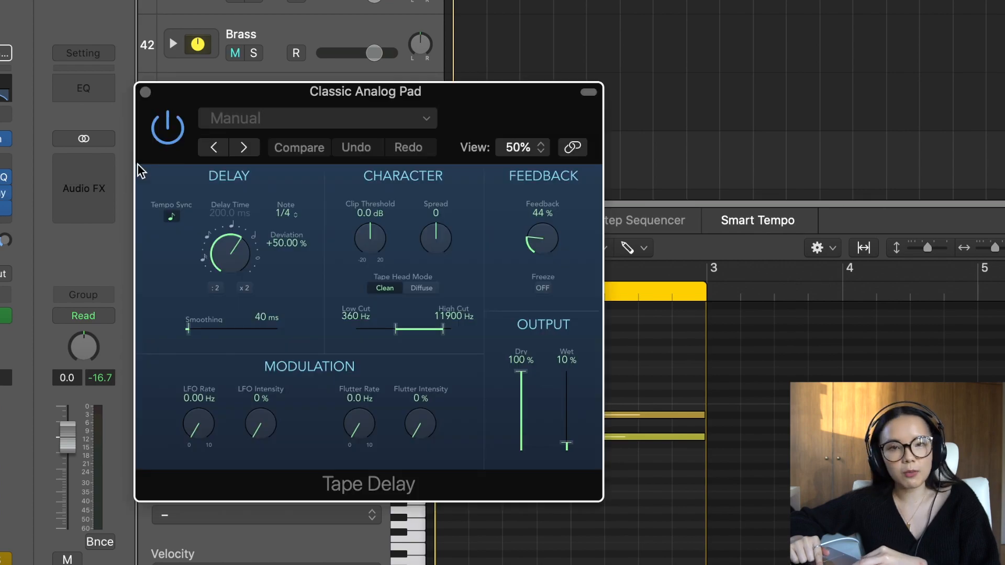
{"action": "left_click", "coordinate": [146, 93]}
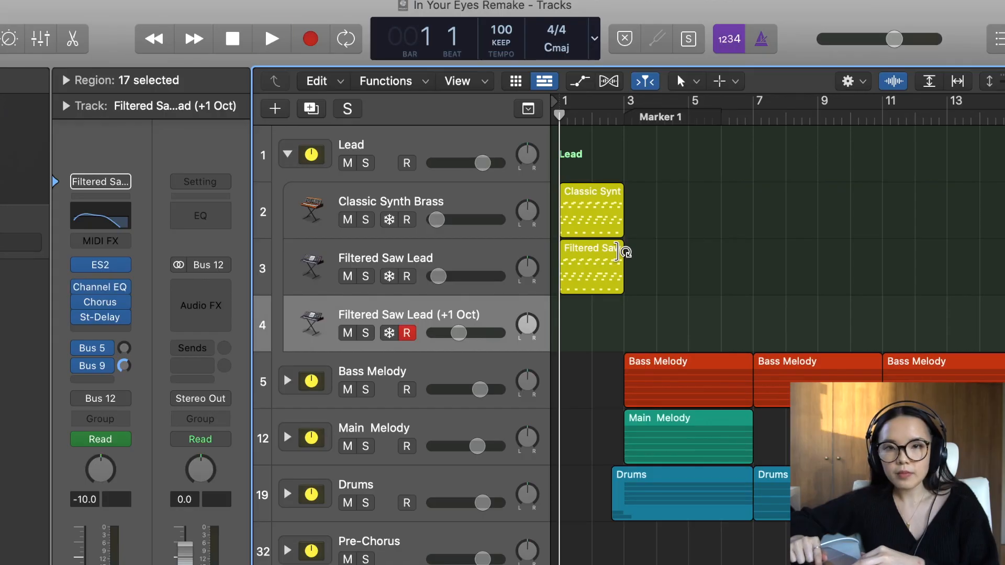
Step: Play the Lead stack's synth regions from bar 1
{"action": "key", "text": "space"}
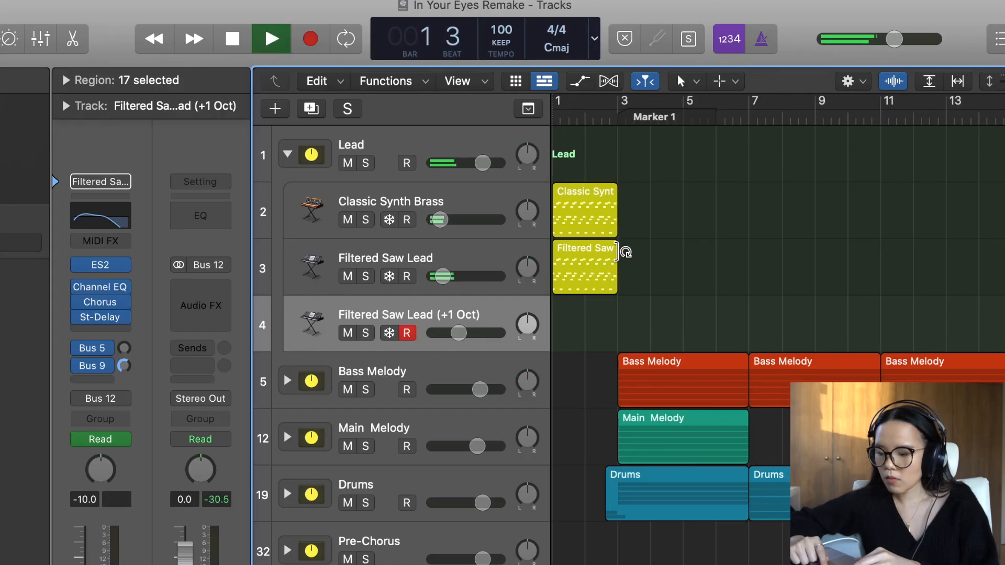
{"action": "scroll", "coordinate": [623, 252], "scroll_direction": "up", "scroll_amount": 10}
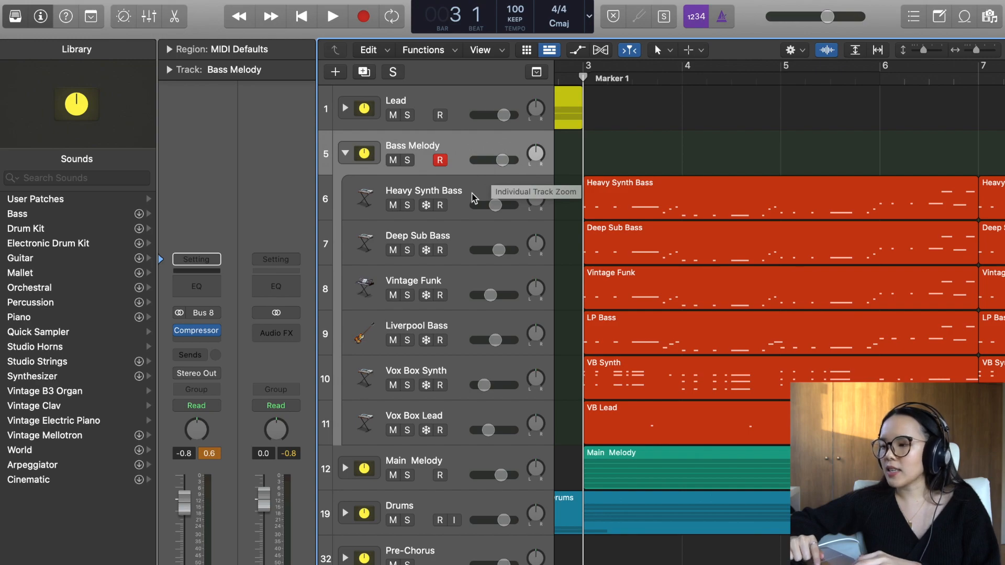
Step: Review the Alchemy and Channel EQ settings on the Heavy Synth Bass track and play its soloed region from bar 3
{"action": "left_click", "coordinate": [461, 195]}
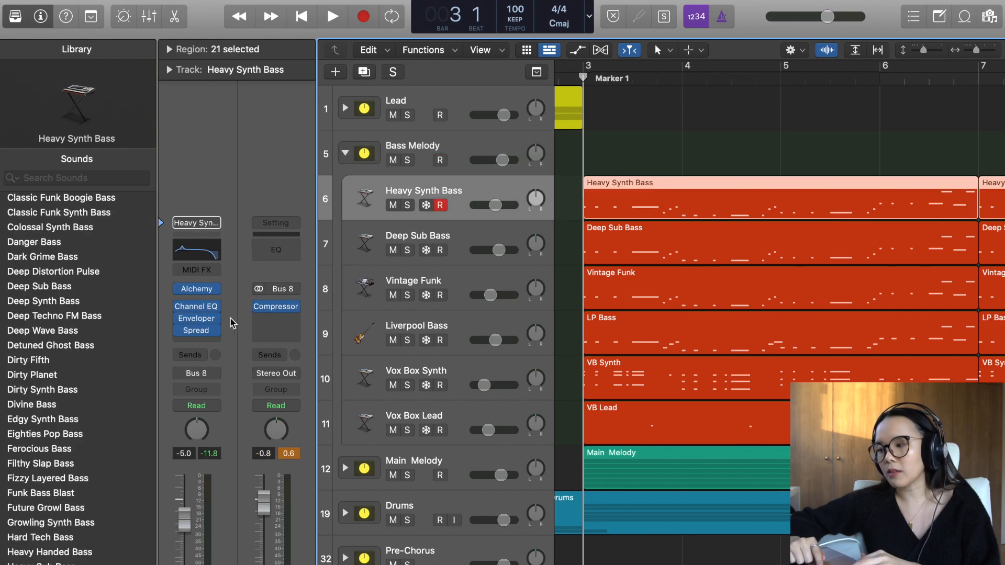
{"action": "left_click", "coordinate": [199, 289]}
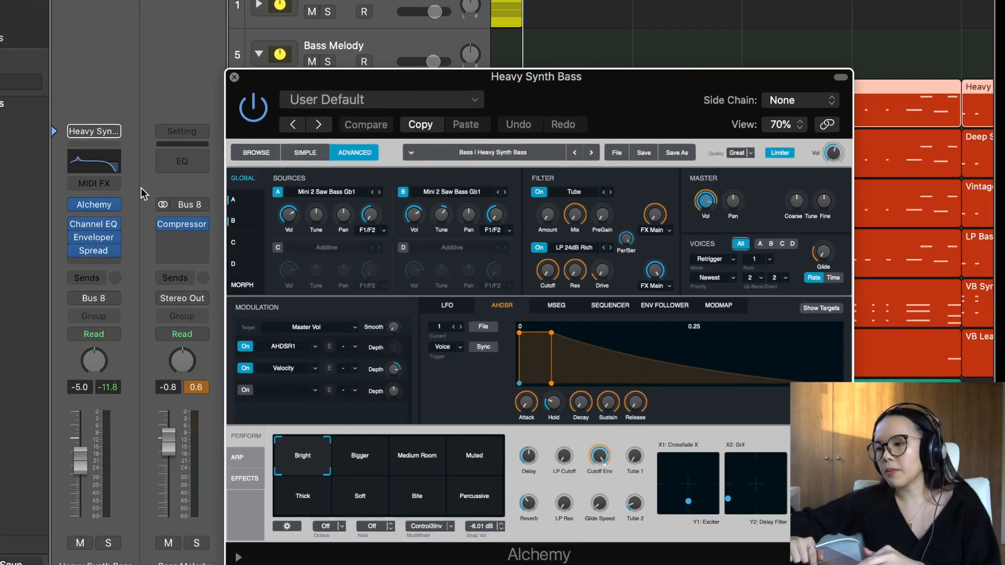
{"action": "left_click", "coordinate": [56, 198]}
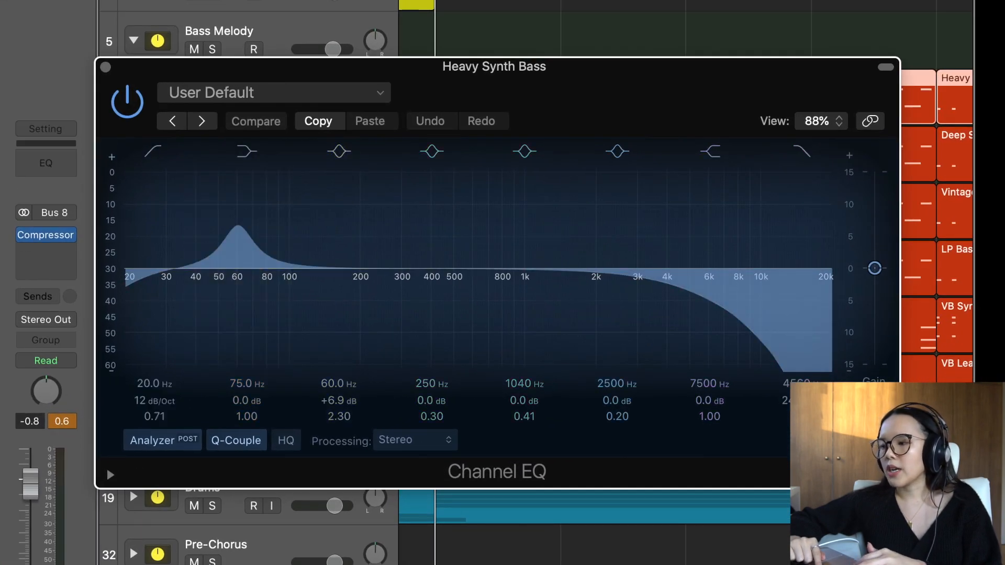
{"action": "left_click", "coordinate": [33, 298]}
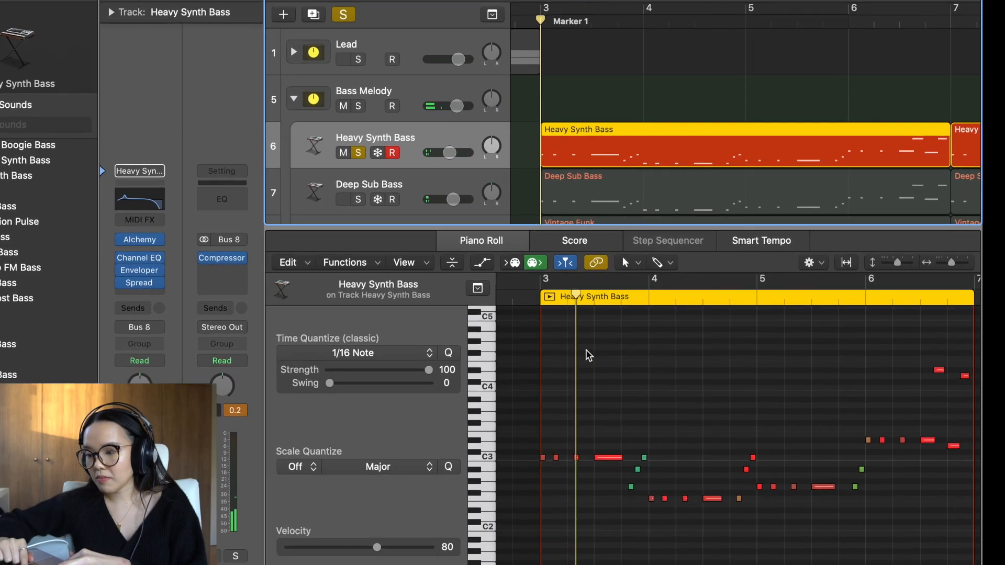
{"action": "key", "text": "space"}
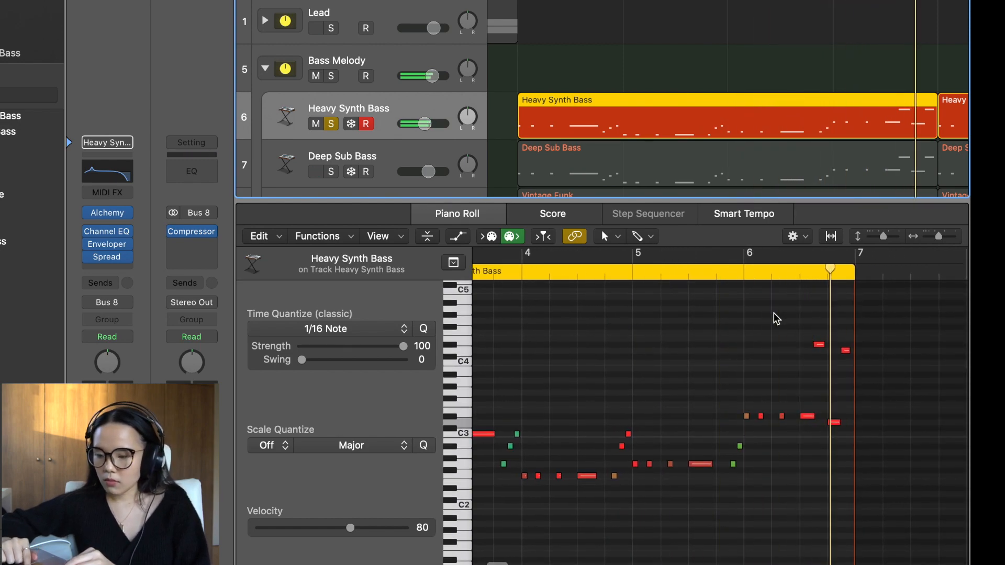
Step: Review the Channel EQ on the Deep Sub Bass track and play its soloed region from bar 3
{"action": "left_click", "coordinate": [551, 164]}
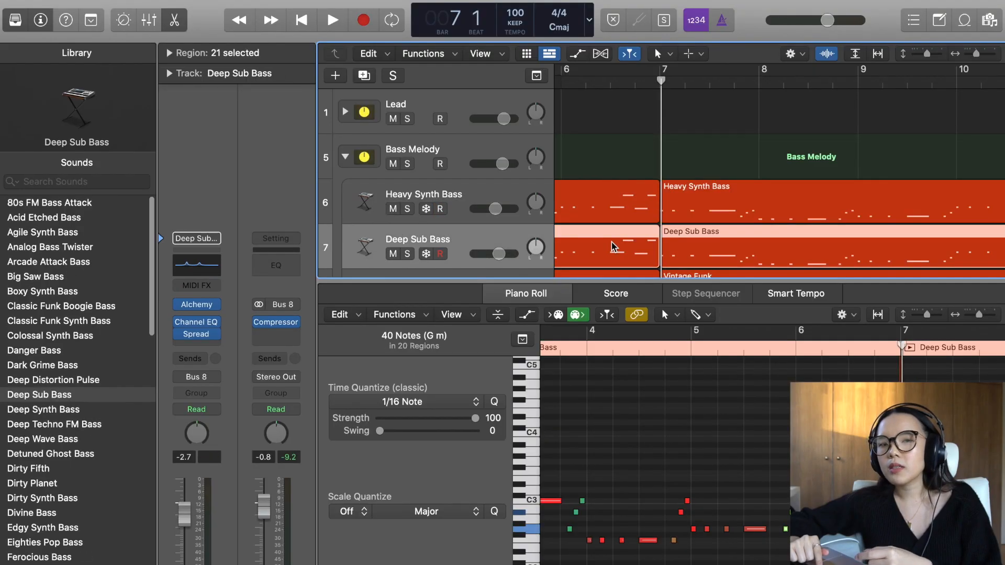
{"action": "scroll", "coordinate": [618, 235], "scroll_direction": "left", "scroll_amount": 5}
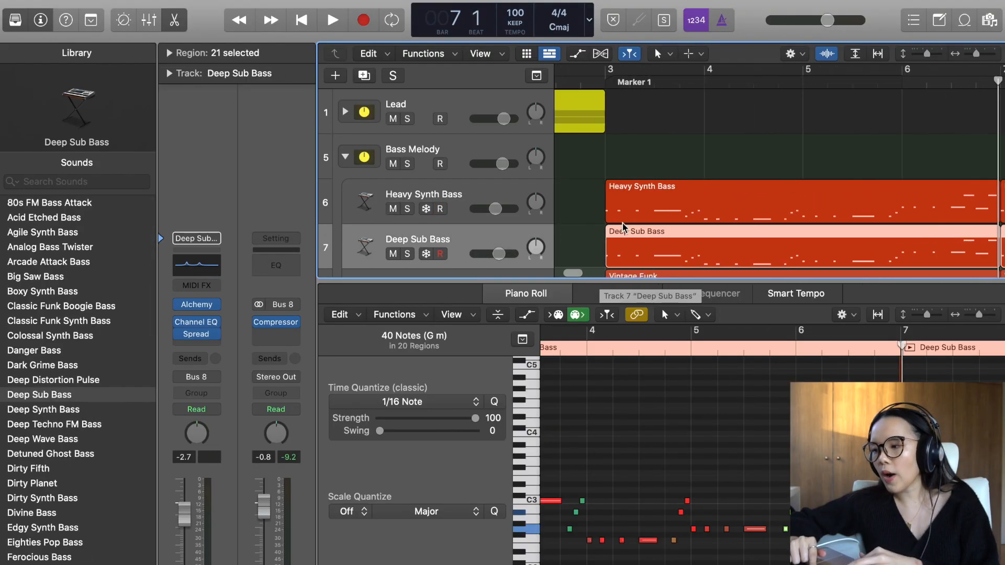
{"action": "key", "text": "shift+Return"}
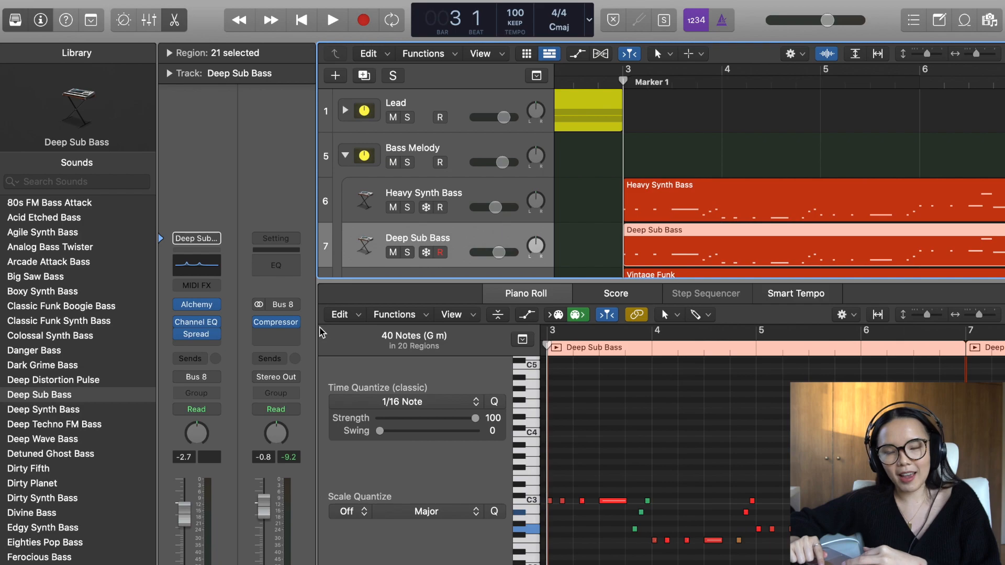
{"action": "left_click", "coordinate": [196, 322]}
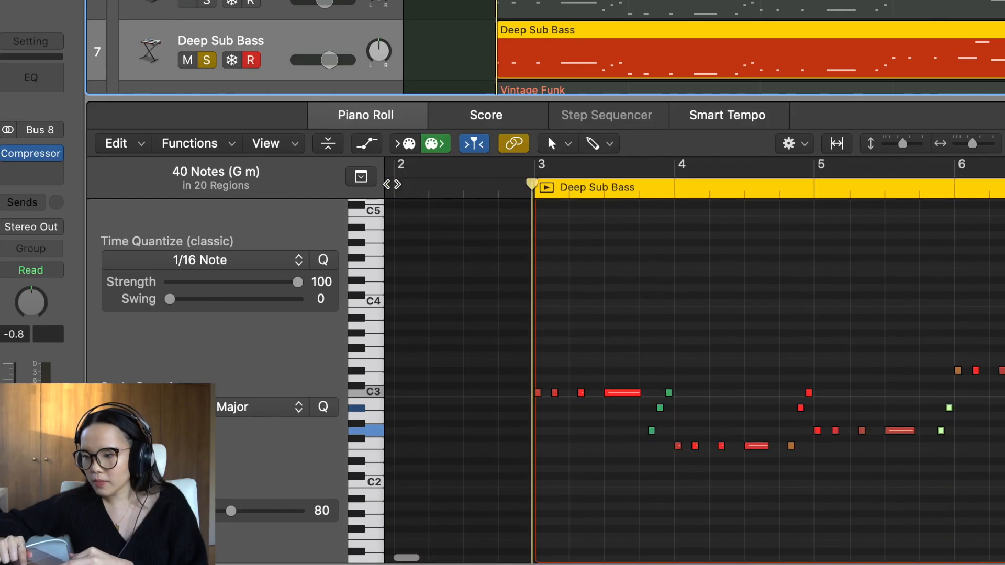
{"action": "key", "text": "space"}
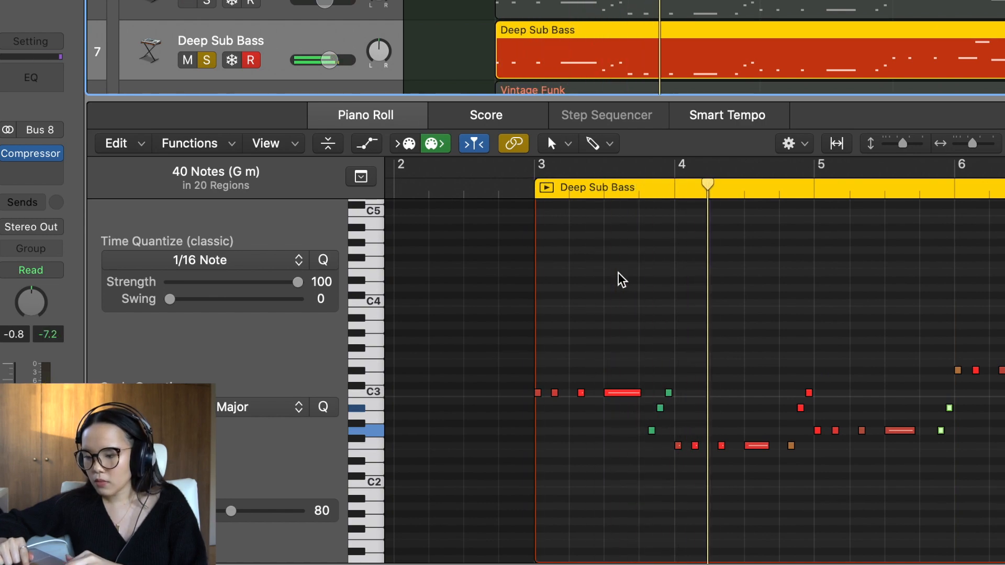
{"action": "scroll", "coordinate": [622, 280], "scroll_direction": "right", "scroll_amount": 1}
{"action": "scroll", "coordinate": [622, 280], "scroll_direction": "right", "scroll_amount": 5}
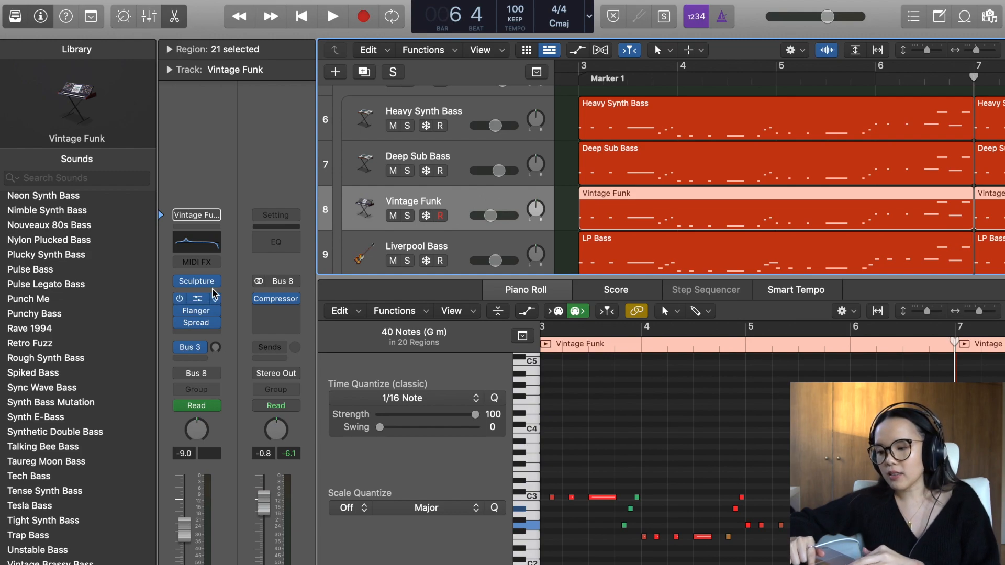
Step: Solo the Vintage Funk track and play its region
{"action": "key", "text": "s"}
{"action": "key", "text": "space"}
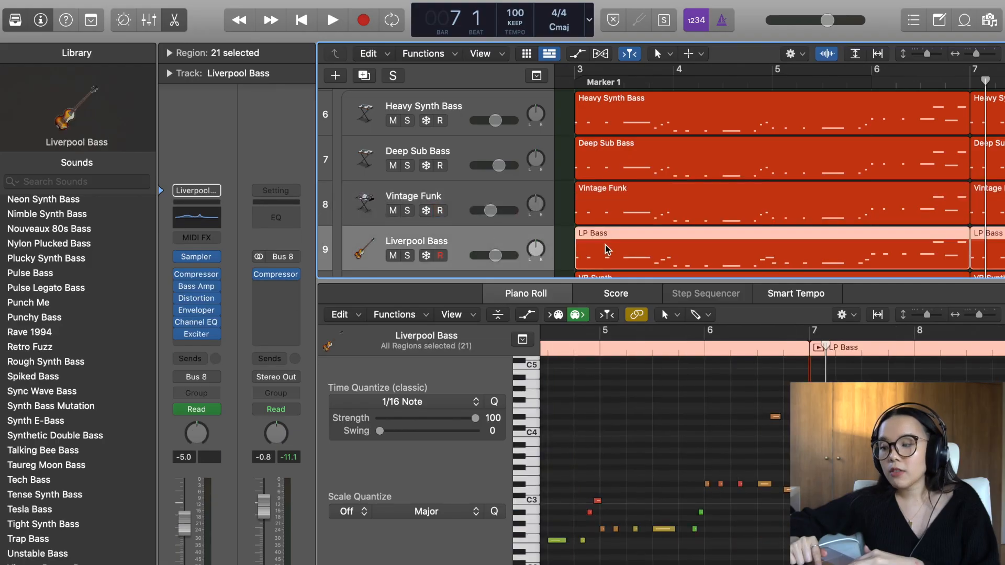
Step: Show the Liverpool Bass track's notes from bar 3 in the Piano Roll
{"action": "left_click", "coordinate": [607, 248]}
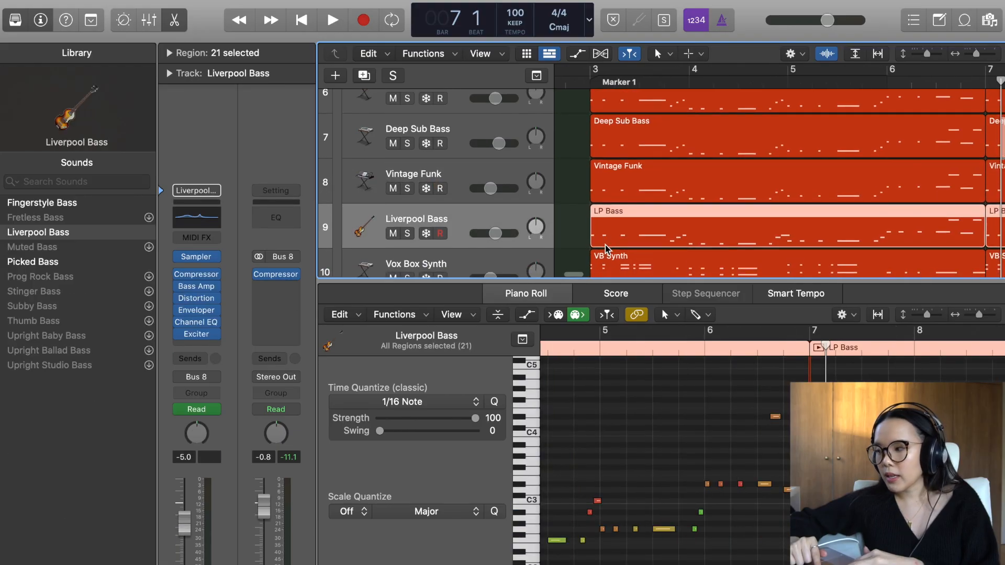
{"action": "scroll", "coordinate": [607, 248], "scroll_direction": "down", "scroll_amount": 1}
{"action": "scroll", "coordinate": [622, 430], "scroll_direction": "right", "scroll_amount": 3}
{"action": "scroll", "coordinate": [621, 430], "scroll_direction": "left", "scroll_amount": 5}
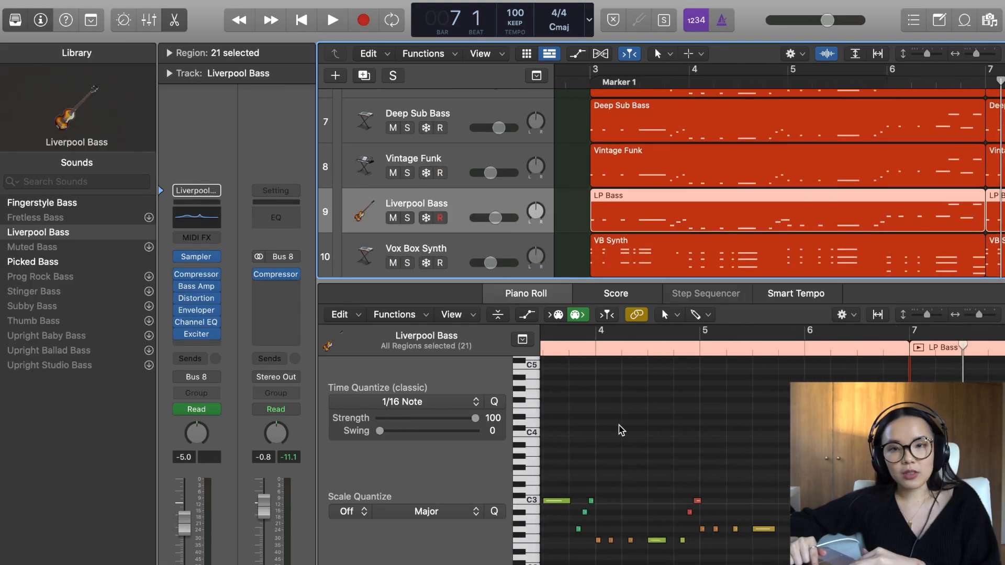
{"action": "scroll", "coordinate": [621, 430], "scroll_direction": "left", "scroll_amount": 3}
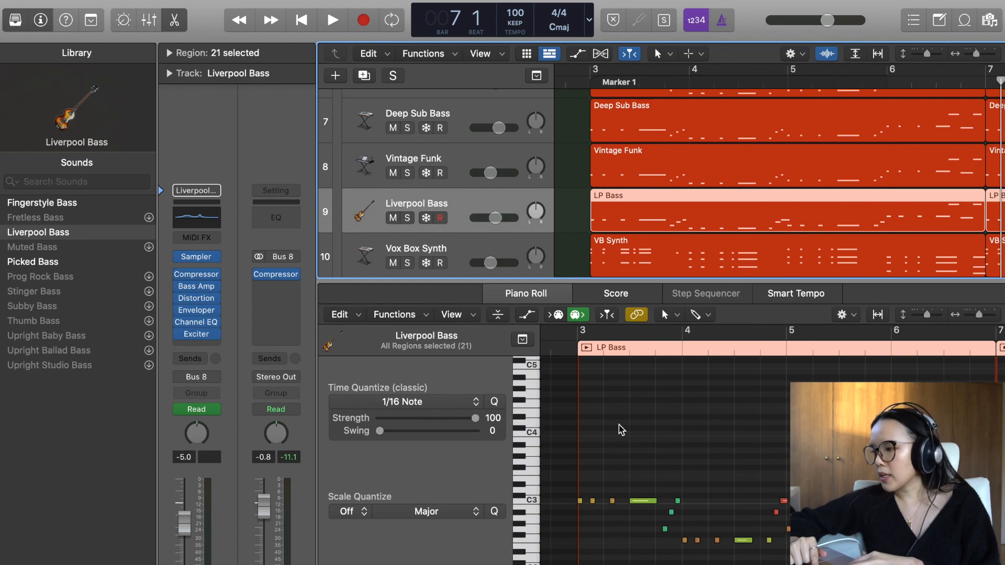
Step: Review the Distortion, Enveloper and Channel EQ settings on the Liverpool Bass track and play its soloed region from bar 3
{"action": "left_click", "coordinate": [211, 303]}
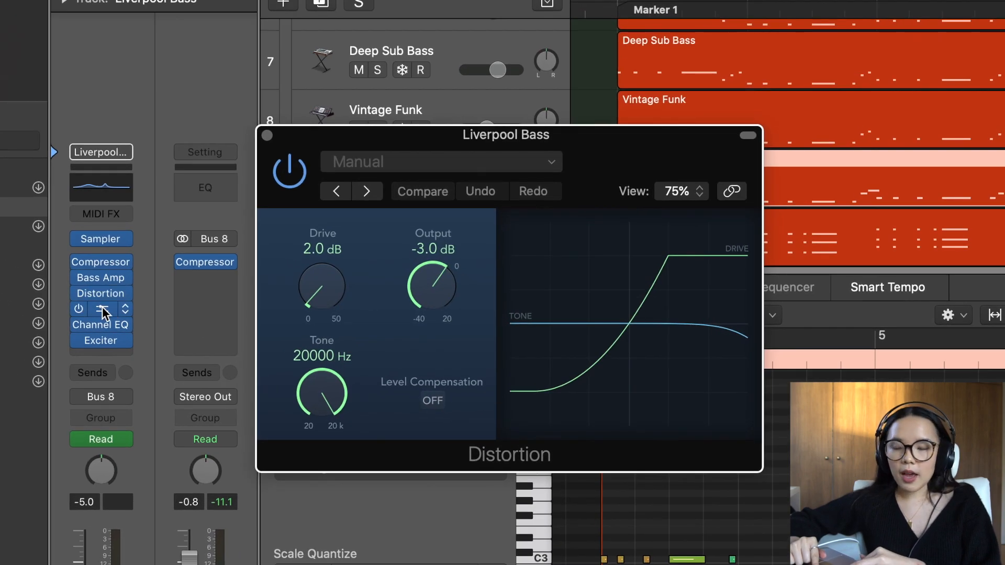
{"action": "left_click", "coordinate": [104, 311]}
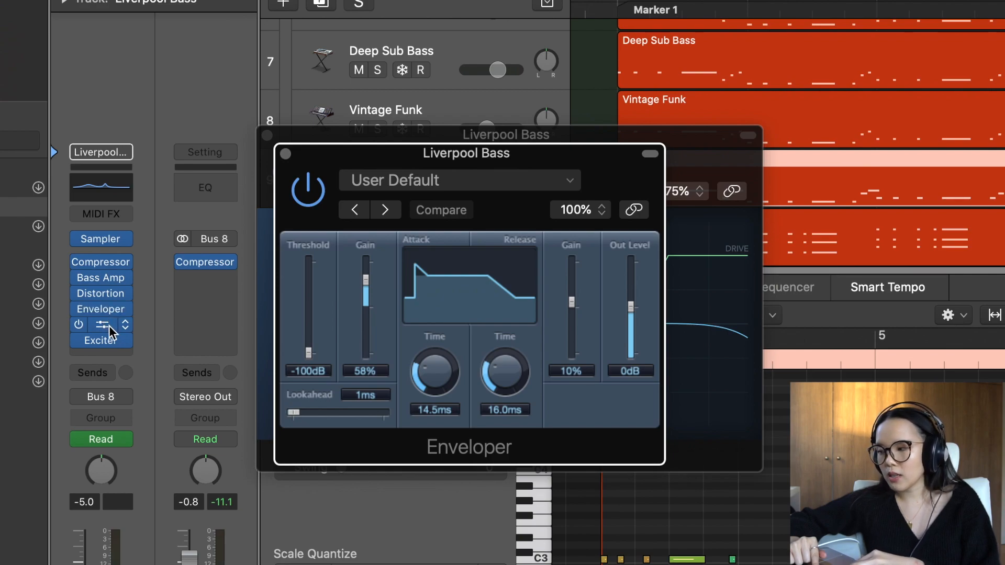
{"action": "left_click", "coordinate": [109, 325]}
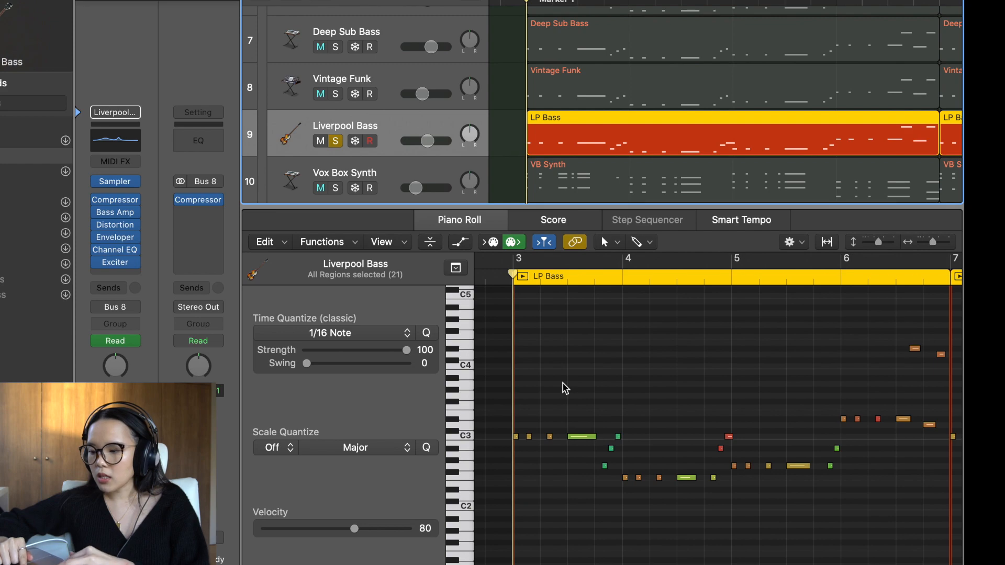
{"action": "key", "text": "space"}
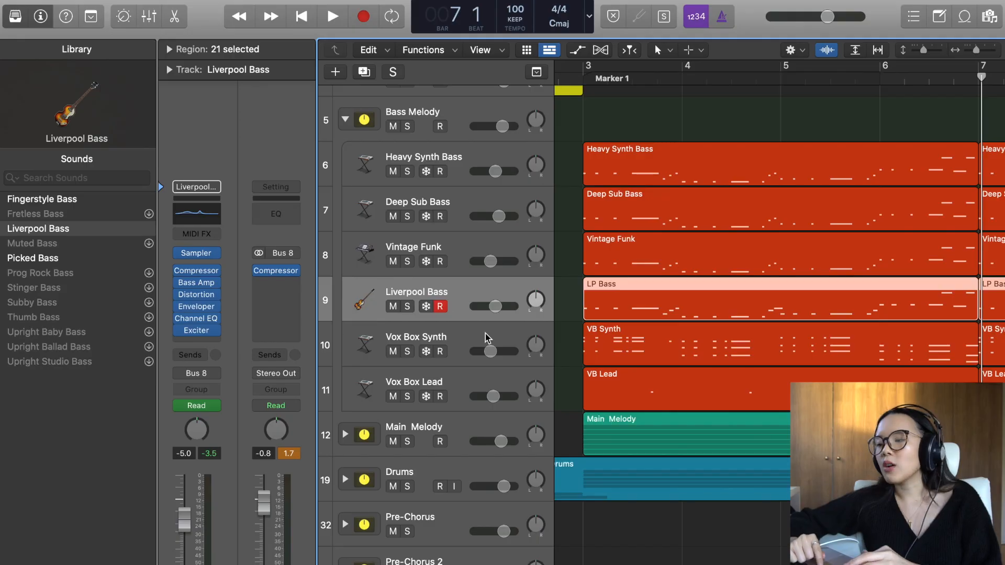
Step: Place the playhead at bar 3 and review the Channel EQ and Distortion settings on the Vox Box Synth track
{"action": "left_click", "coordinate": [466, 337]}
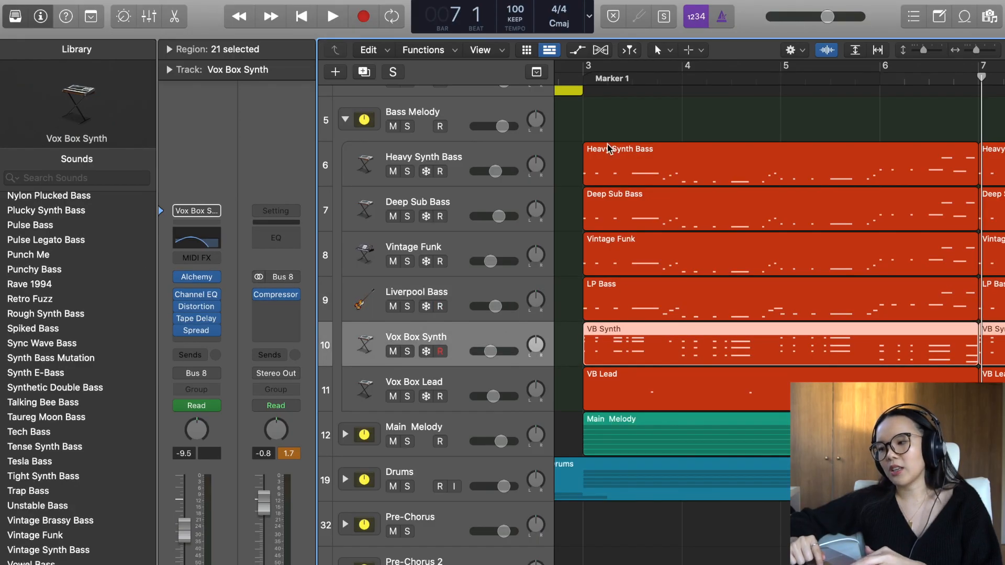
{"action": "left_click", "coordinate": [583, 82]}
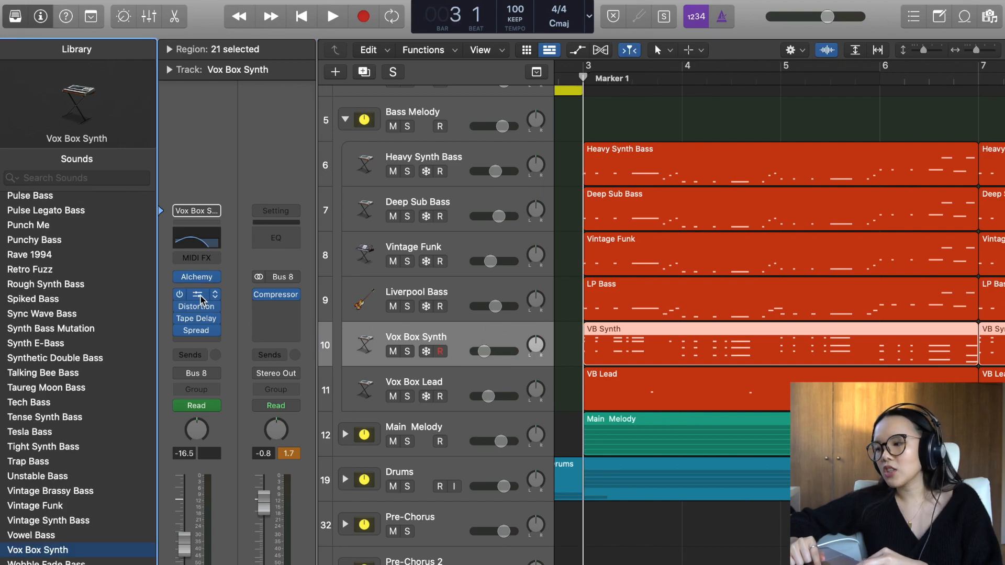
{"action": "left_click", "coordinate": [200, 295]}
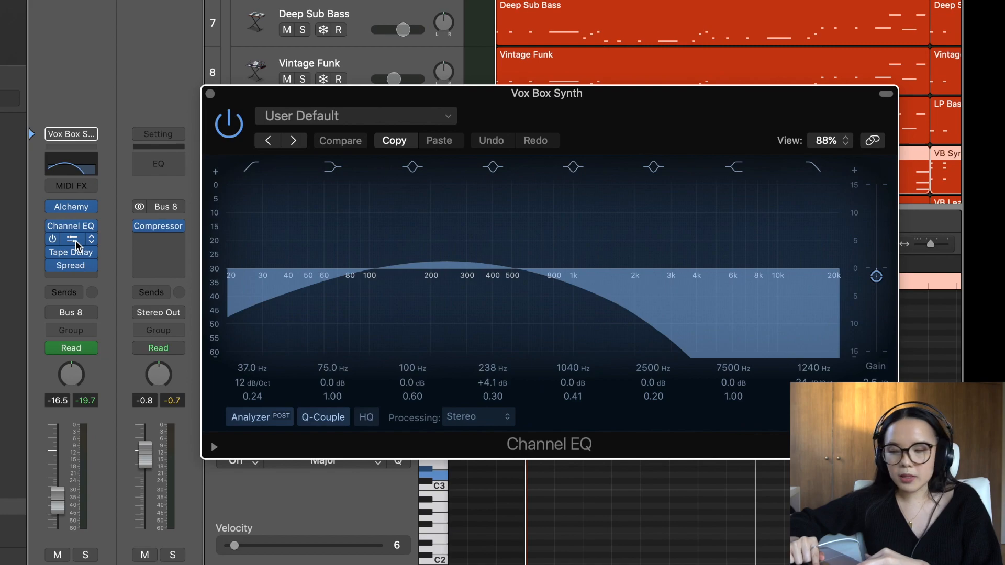
{"action": "left_click", "coordinate": [202, 309]}
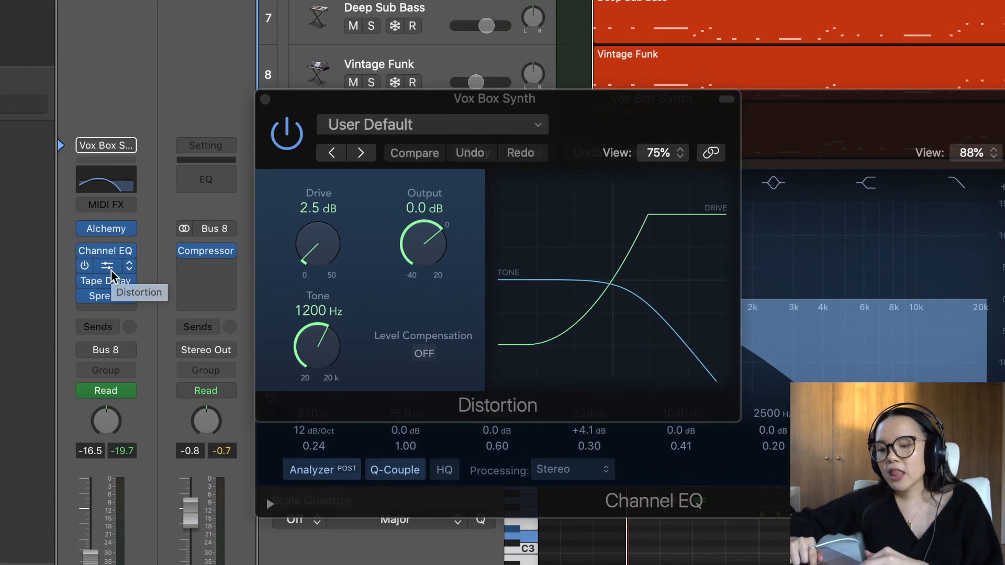
Step: Close the plug-in windows of the Vox Box Synth track and select the Vox Box Lead track
{"action": "left_click", "coordinate": [265, 99]}
{"action": "left_click", "coordinate": [265, 99]}
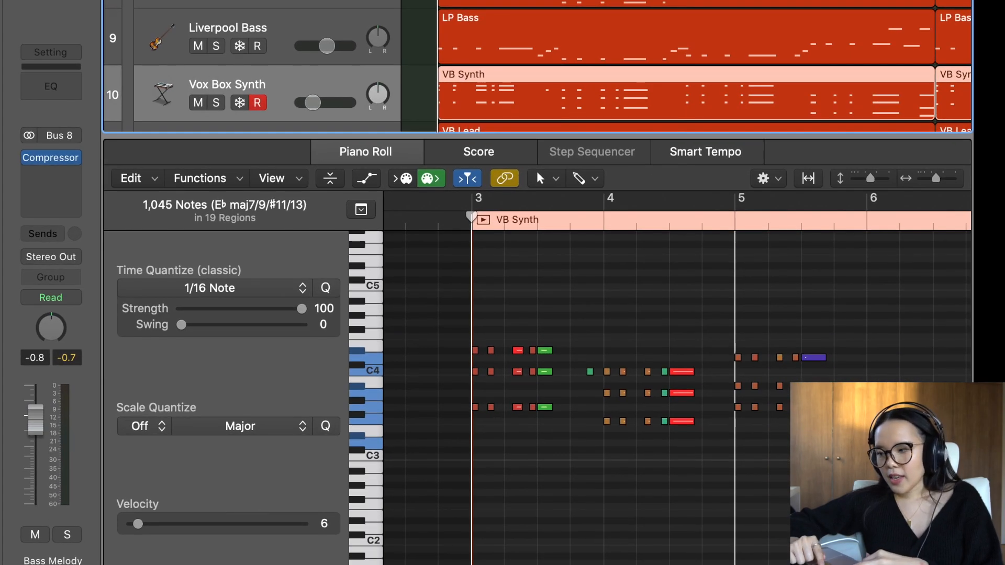
{"action": "key", "text": "Down"}
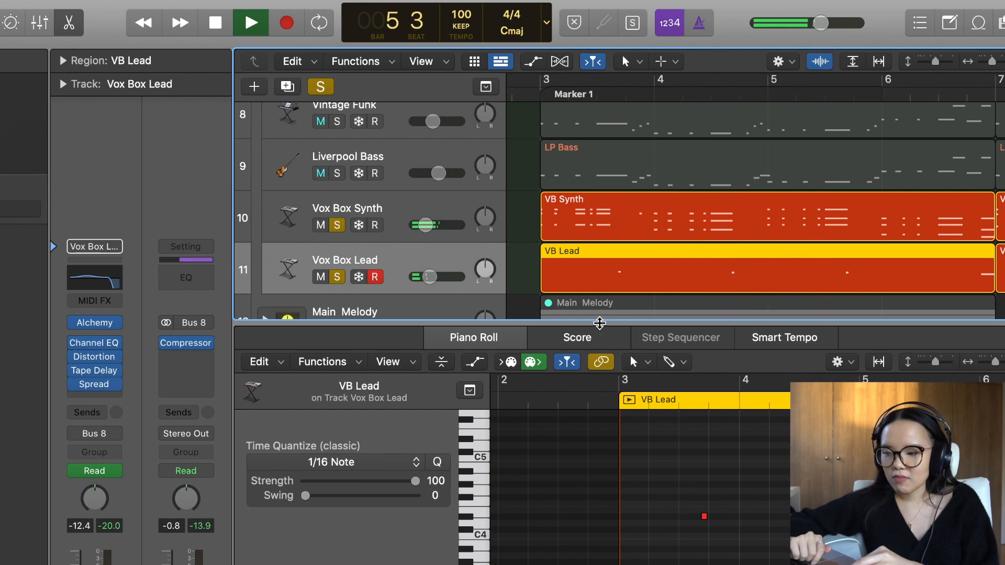
Step: Hide the Piano Roll and select the Evolving Currents - Melody track in the Main Melody stack
{"action": "left_click_drag", "start_coordinate": [599, 321], "coordinate": [599, 481]}
{"action": "key", "text": "e"}
{"action": "scroll", "coordinate": [754, 236], "scroll_direction": "right", "scroll_amount": 4}
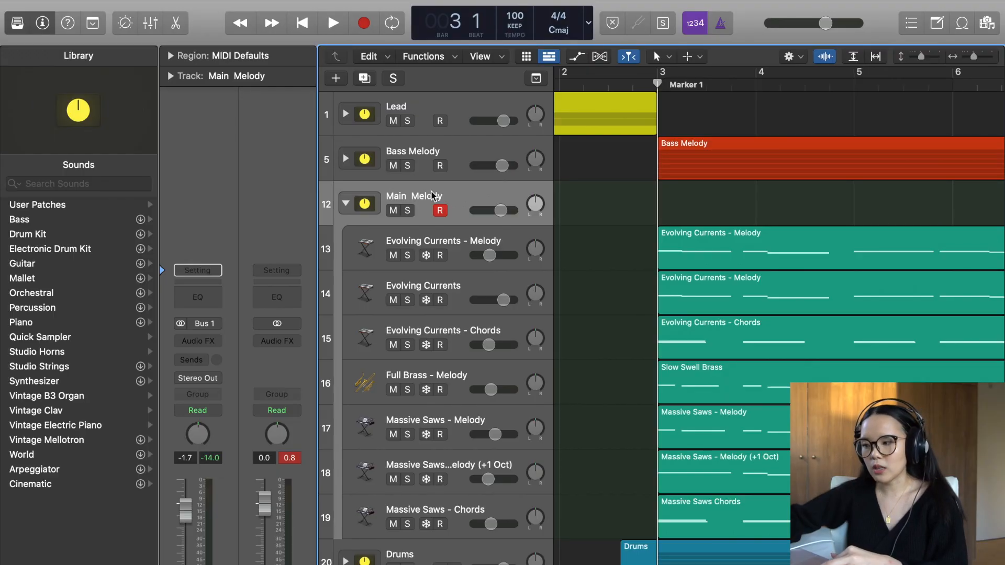
{"action": "left_click", "coordinate": [403, 246]}
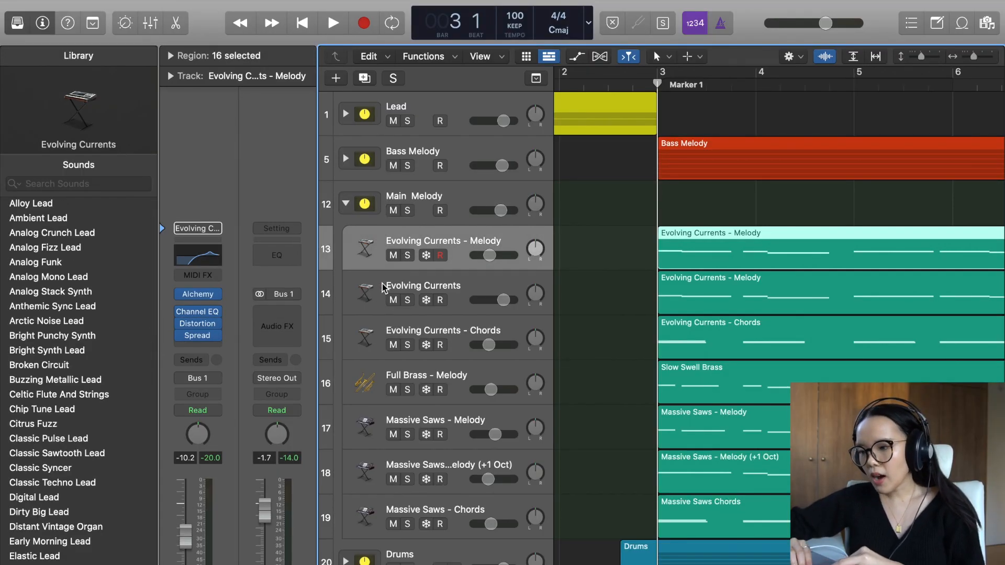
Step: Solo the Evolving Currents track and play its region
{"action": "left_click", "coordinate": [384, 288]}
{"action": "left_click", "coordinate": [408, 300]}
{"action": "key", "text": "space"}
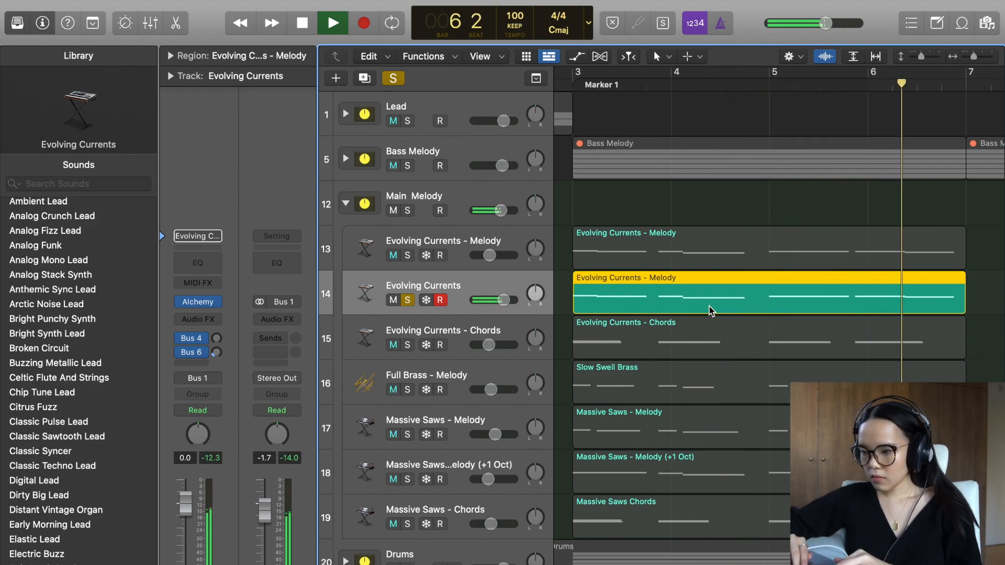
{"action": "key", "text": "space"}
Step: Show the Smart Controls and review the In Your Eyes Evolving Currents Melody preset in Alchemy, toggling the comparison with its edited settings
{"action": "key", "text": "b"}
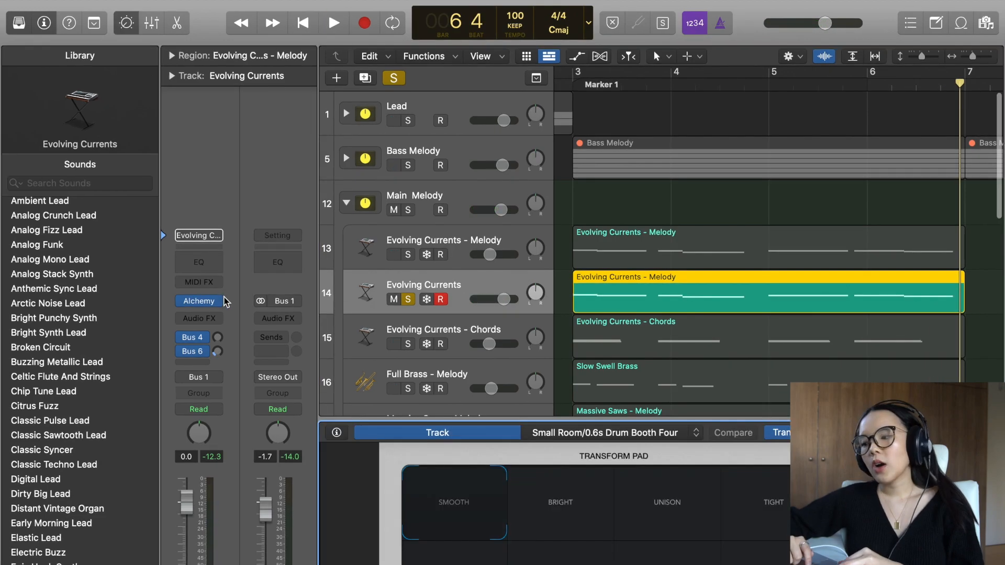
{"action": "left_click", "coordinate": [200, 301]}
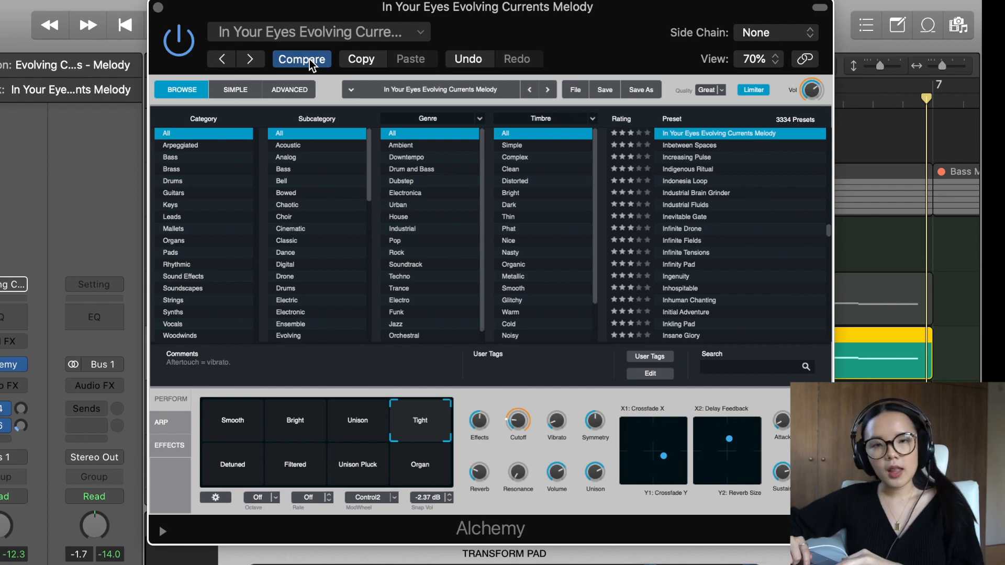
{"action": "left_click", "coordinate": [310, 60]}
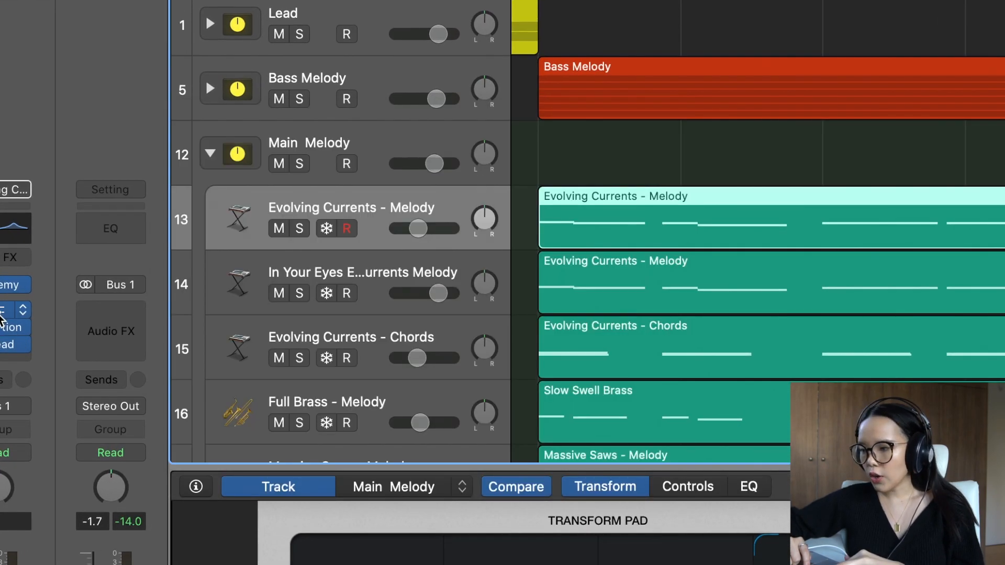
Step: Review the Channel EQ on the Evolving Currents - Melody track, solo the track and play its region in the Piano Roll
{"action": "left_click", "coordinate": [20, 308]}
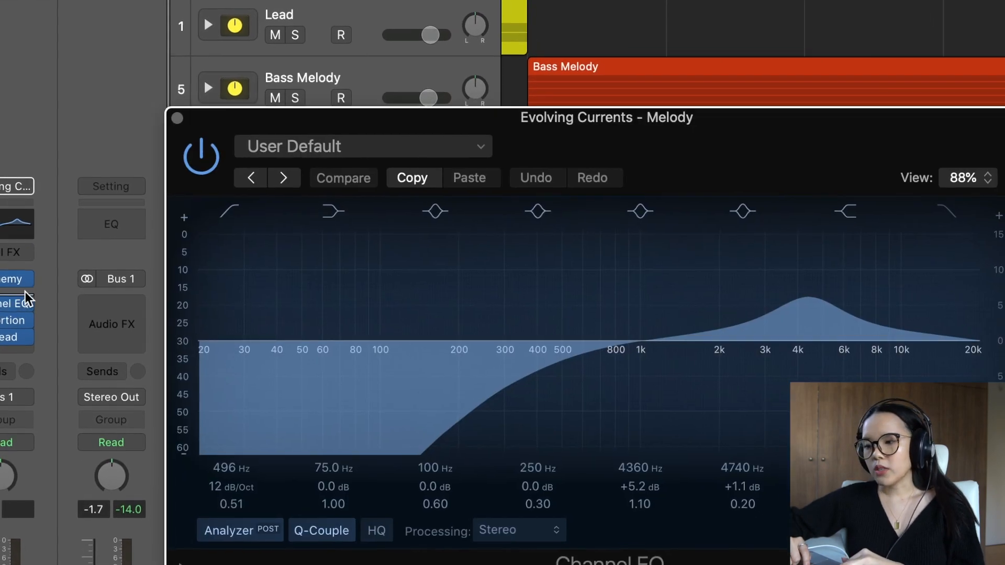
{"action": "left_click", "coordinate": [177, 118]}
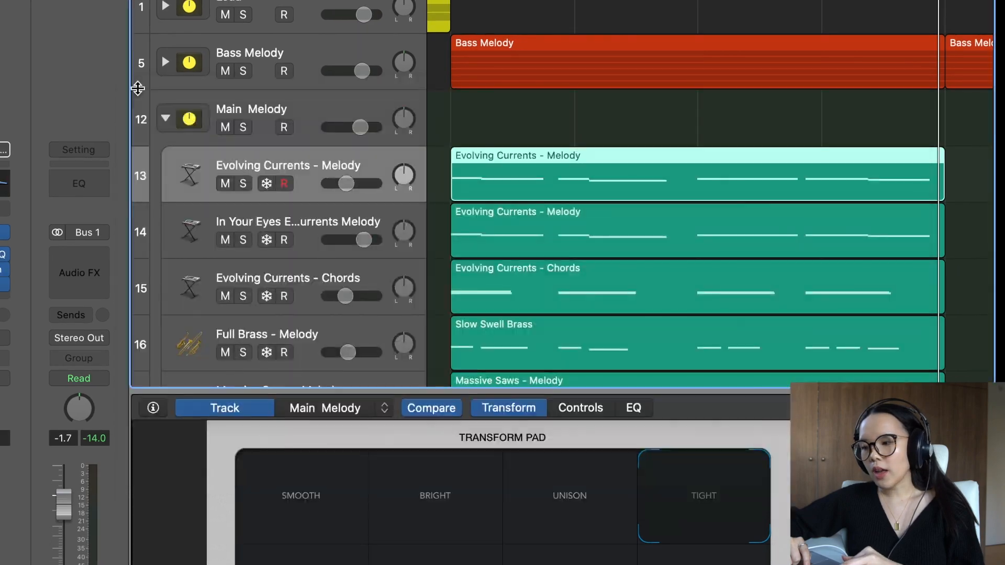
{"action": "left_click", "coordinate": [243, 185]}
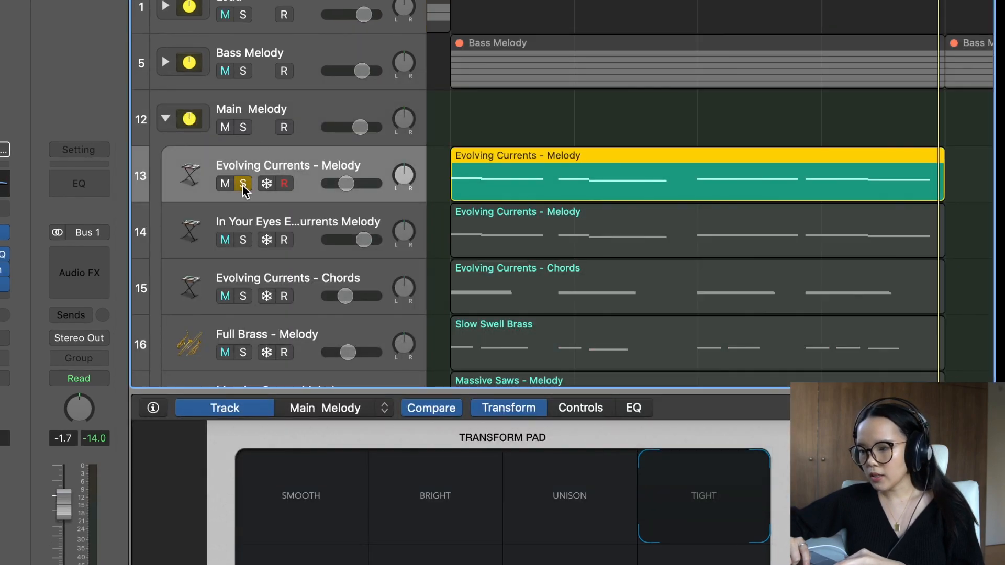
{"action": "double_click", "coordinate": [491, 152]}
{"action": "key", "text": "space"}
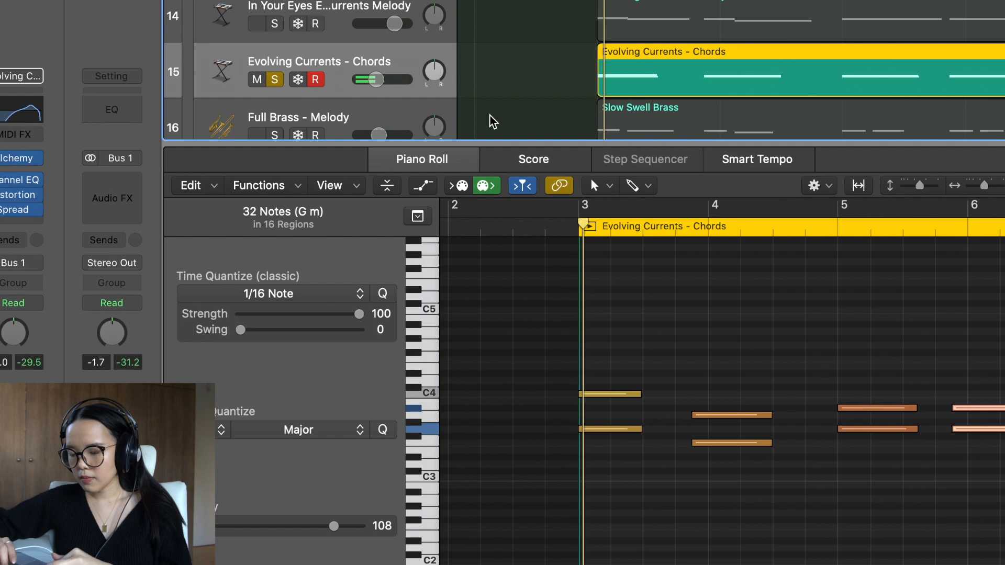
Step: Stop the Piano Roll from following the playhead and view the Evolving Currents - Chords notes during playback
{"action": "left_click", "coordinate": [522, 186]}
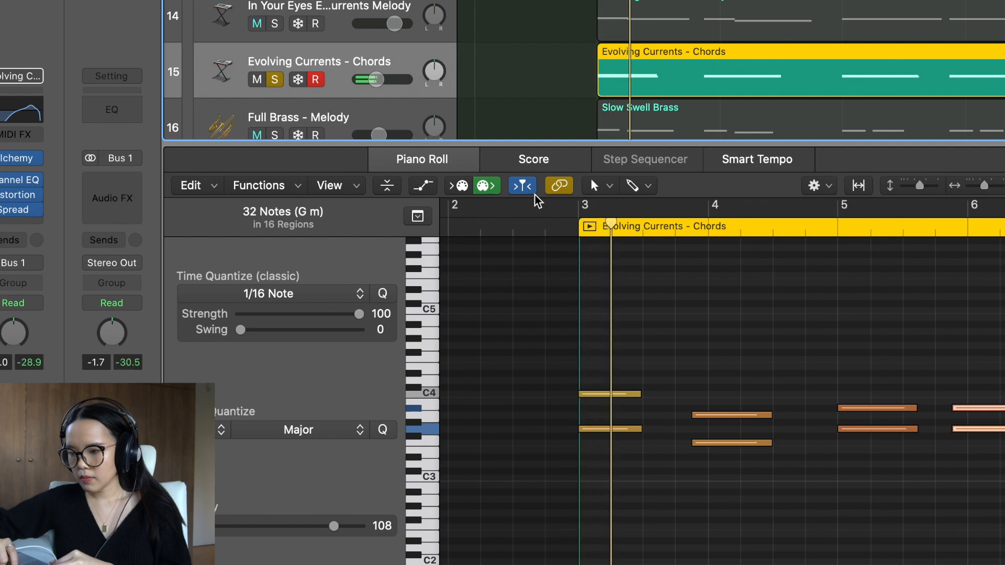
{"action": "scroll", "coordinate": [605, 290], "scroll_direction": "right", "scroll_amount": 2}
{"action": "scroll", "coordinate": [606, 290], "scroll_direction": "right", "scroll_amount": 2}
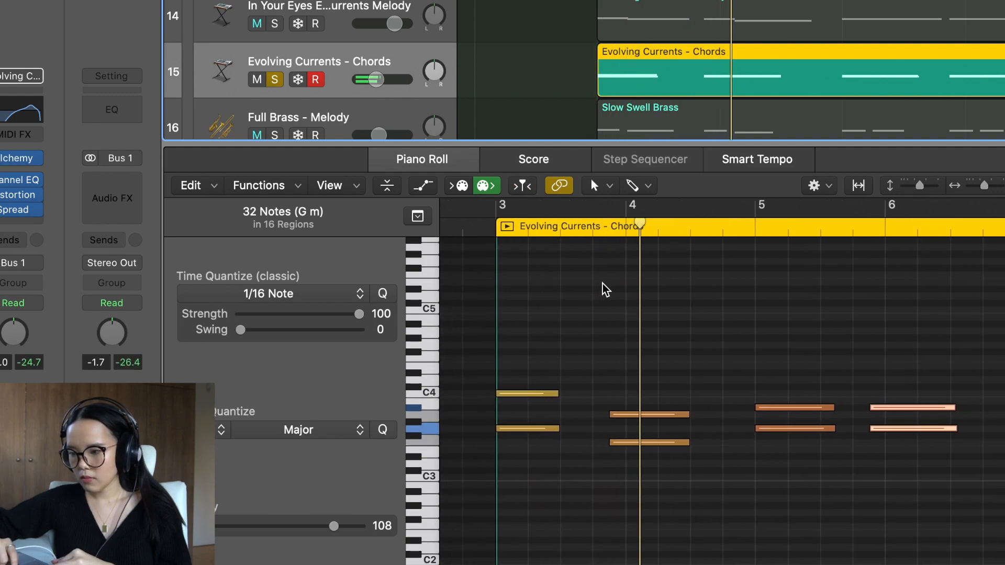
{"action": "scroll", "coordinate": [605, 290], "scroll_direction": "right", "scroll_amount": 2}
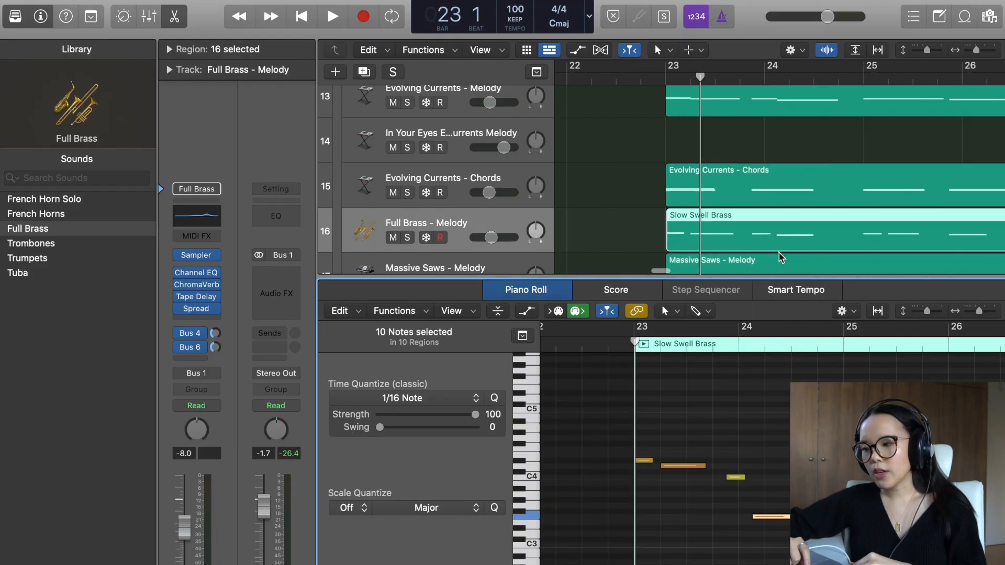
Step: Review the Channel EQ, ChromaVerb and Tape Delay on the Full Brass - Melody track and play its region from bar 23
{"action": "scroll", "coordinate": [780, 257], "scroll_direction": "right", "scroll_amount": 2}
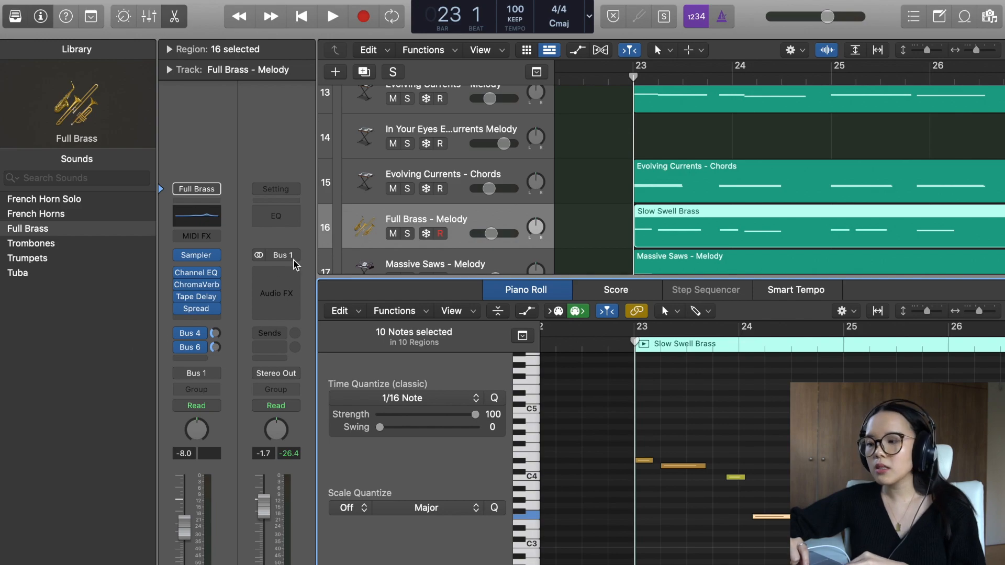
{"action": "left_click", "coordinate": [198, 277]}
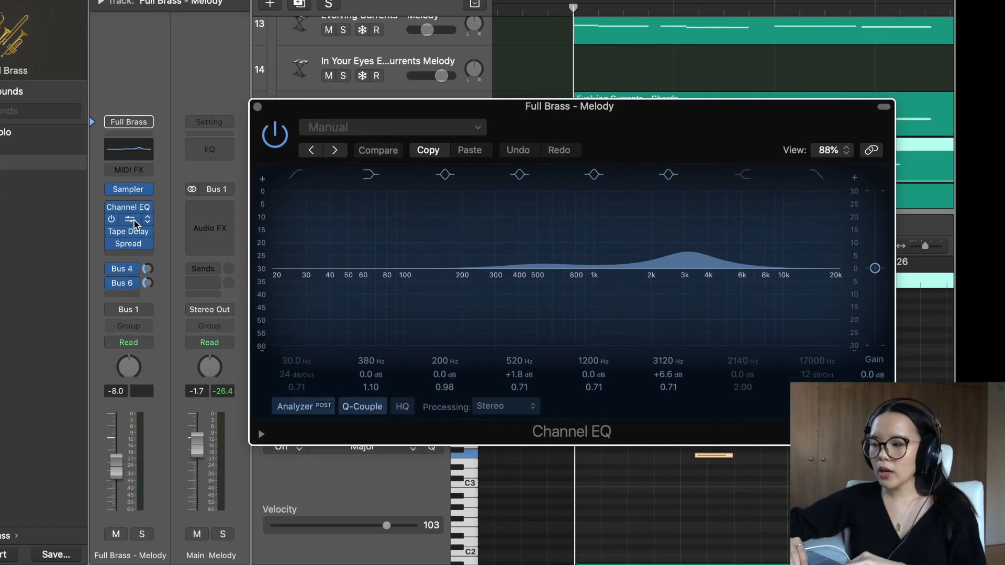
{"action": "left_click", "coordinate": [132, 220]}
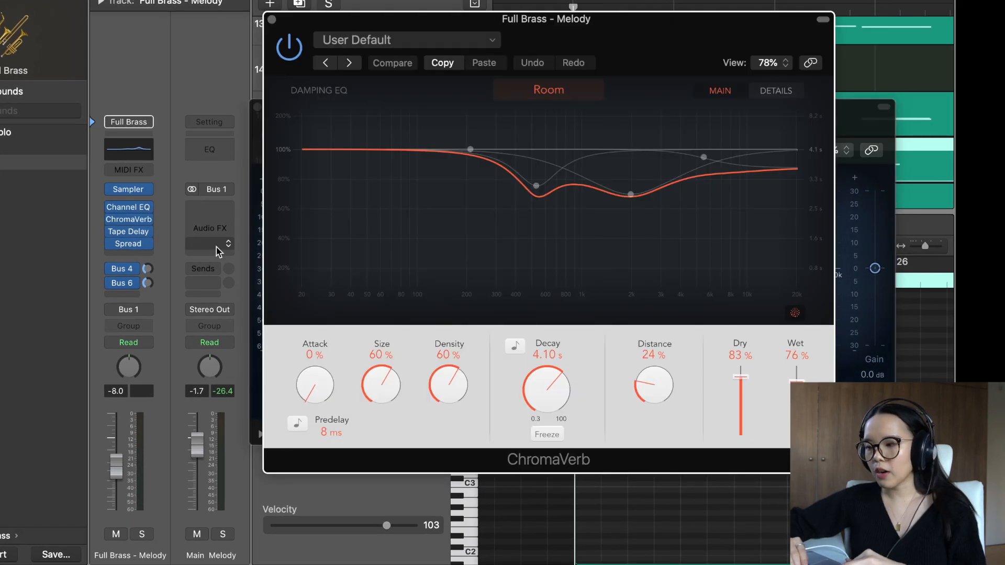
{"action": "left_click", "coordinate": [128, 232]}
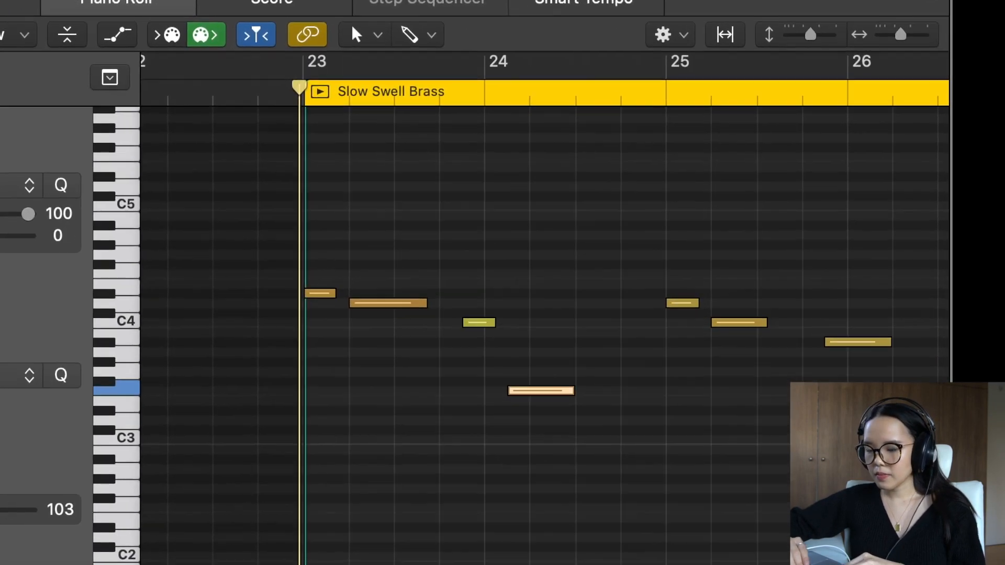
{"action": "key", "text": "space"}
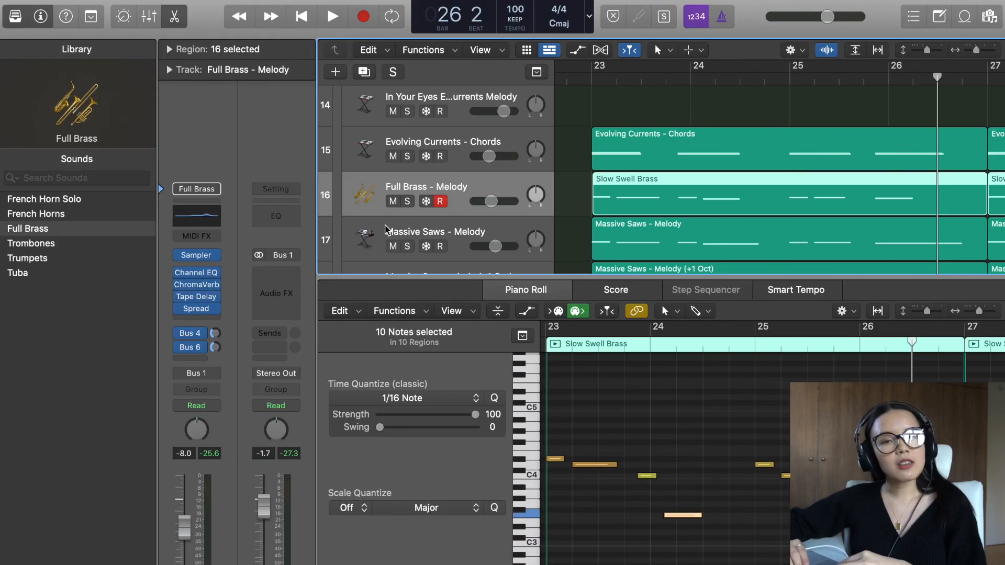
Step: Show the Massive Saws - Melody notes from bar 3 and review the track's ES2, Channel EQ and Compressor settings
{"action": "left_click", "coordinate": [385, 228]}
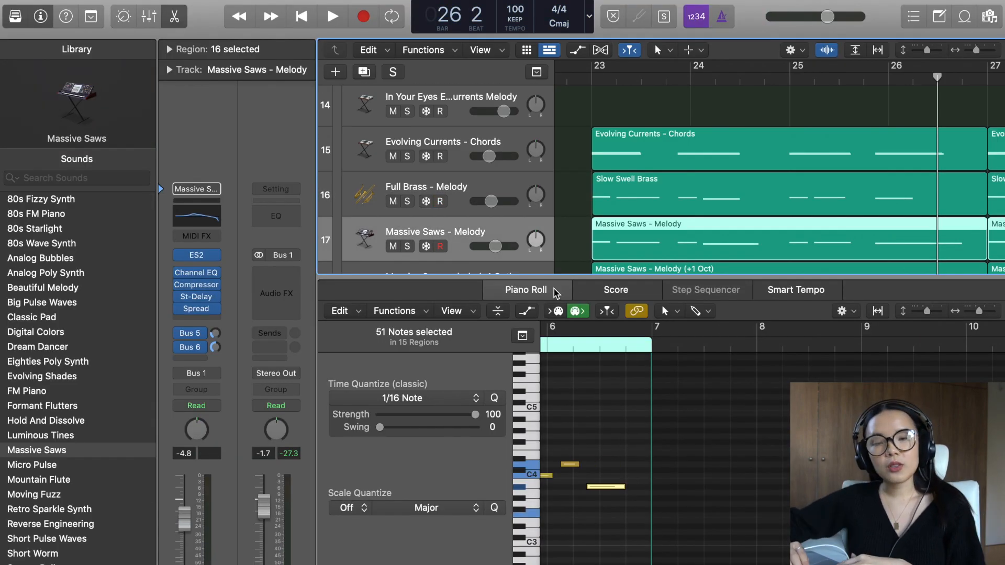
{"action": "scroll", "coordinate": [612, 425], "scroll_direction": "left", "scroll_amount": 5}
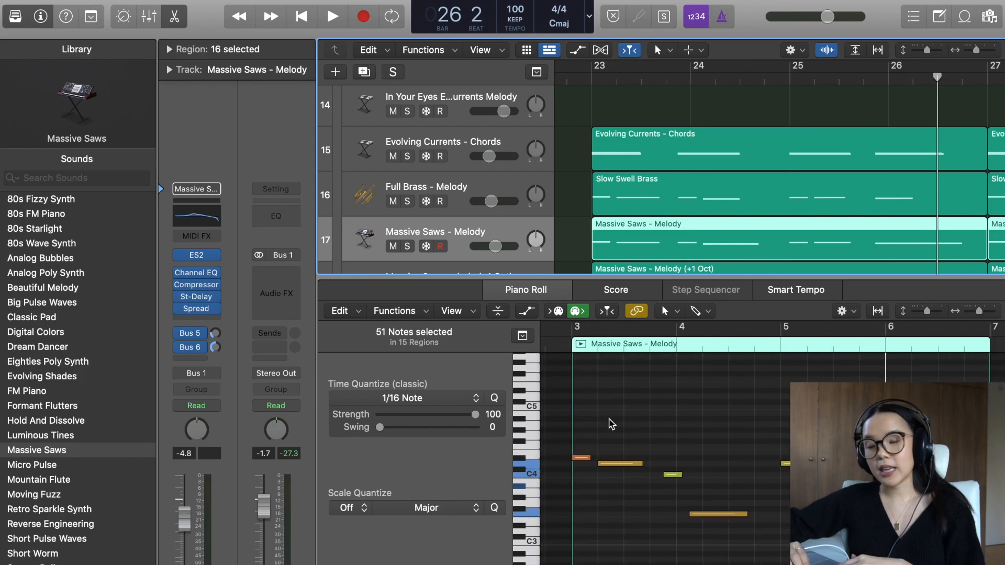
{"action": "left_click", "coordinate": [196, 255]}
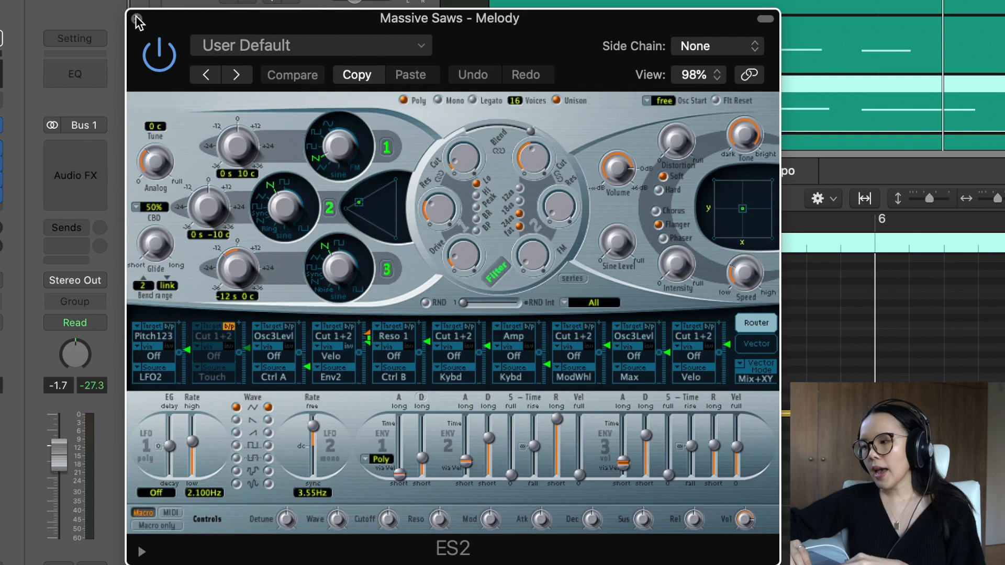
{"action": "left_click", "coordinate": [137, 19]}
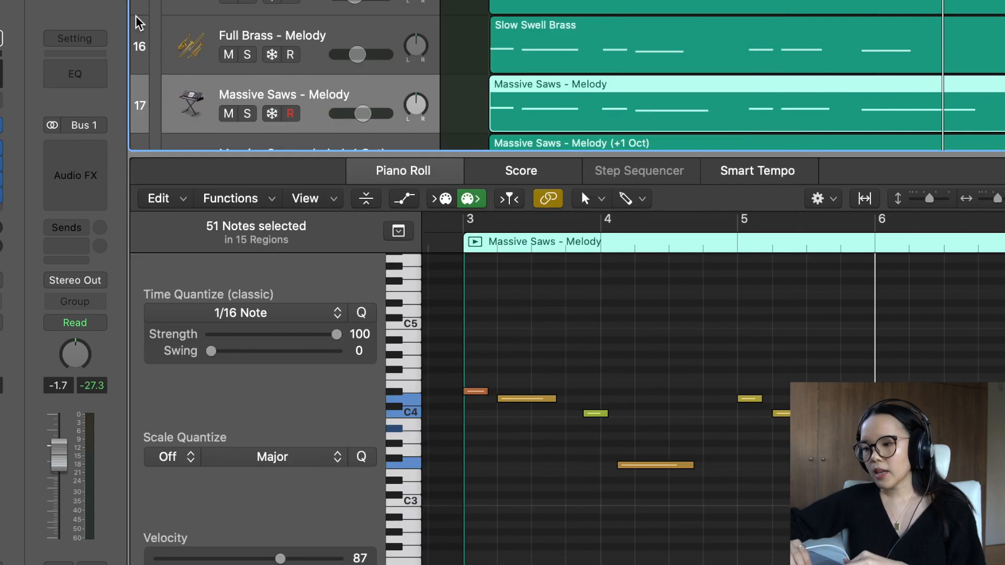
{"action": "left_click", "coordinate": [1, 152]}
{"action": "left_click", "coordinate": [2, 167]}
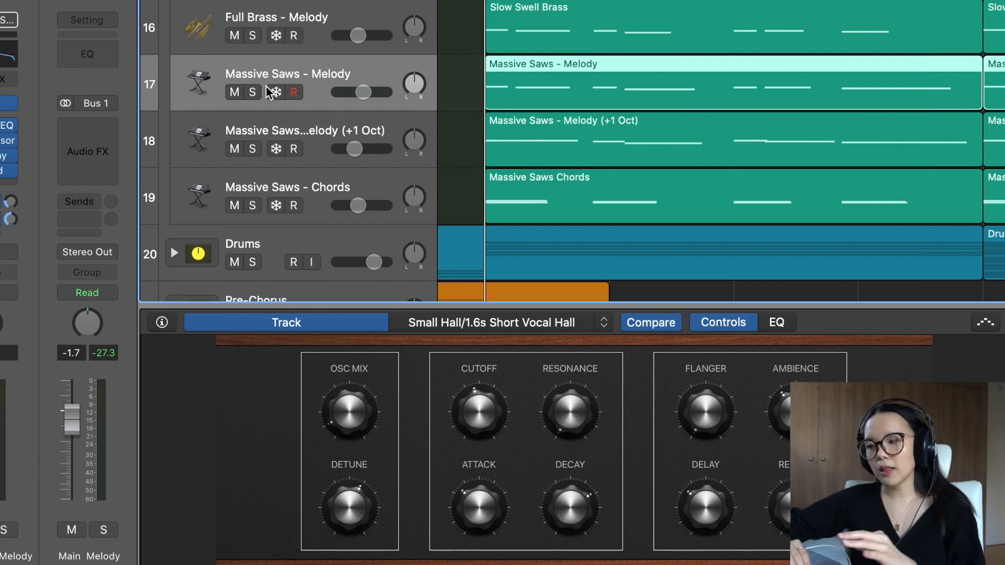
Step: Solo the Massive Saws - Melody track and play its region from bar 3 while viewing the notes in the Piano Roll
{"action": "left_click", "coordinate": [252, 93]}
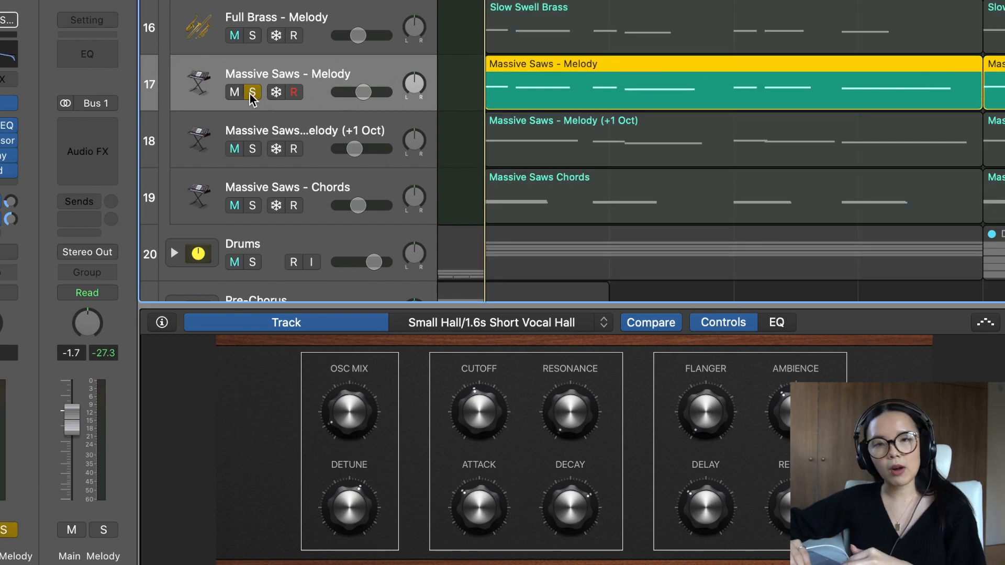
{"action": "double_click", "coordinate": [561, 94]}
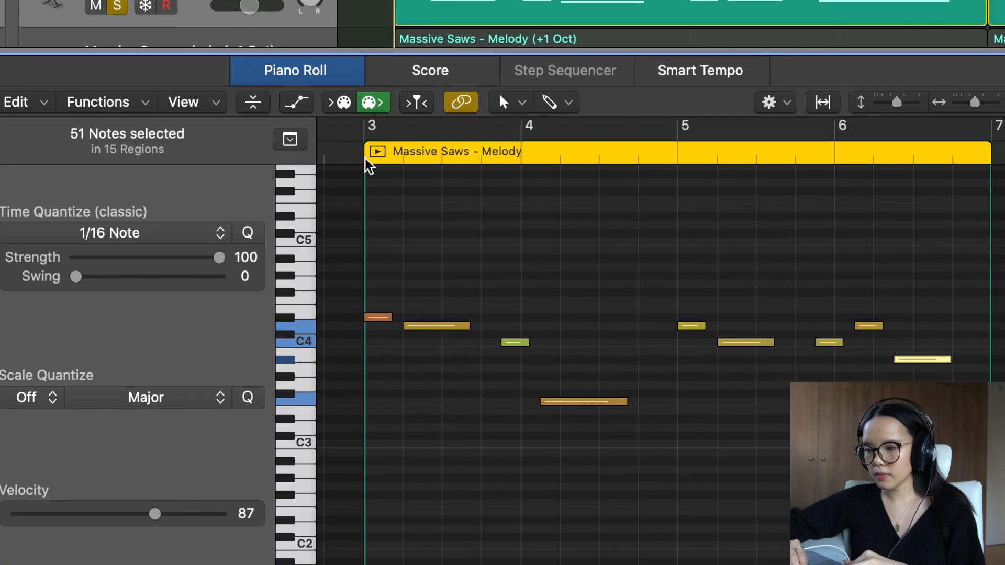
{"action": "key", "text": "space"}
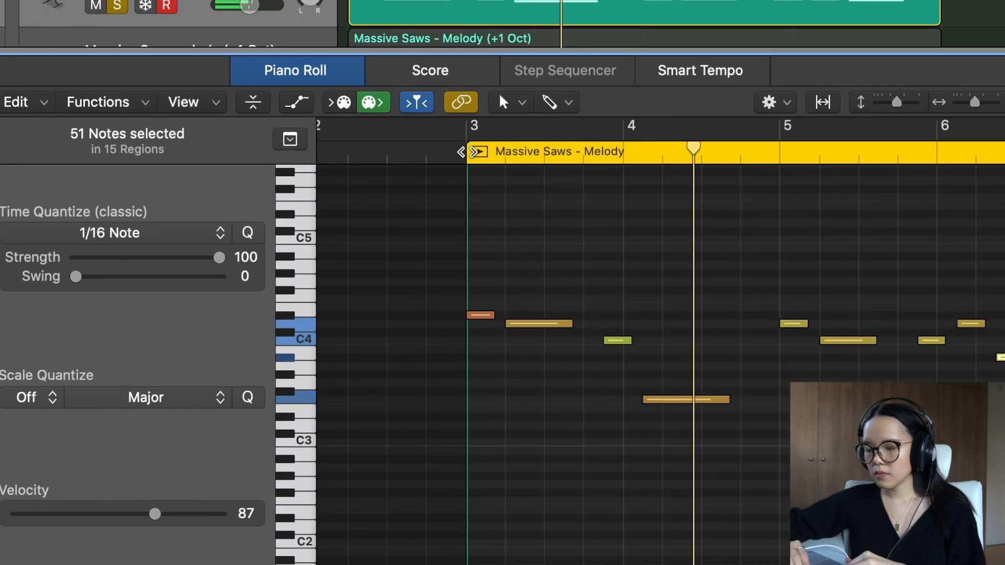
{"action": "scroll", "coordinate": [568, 246], "scroll_direction": "right", "scroll_amount": 5}
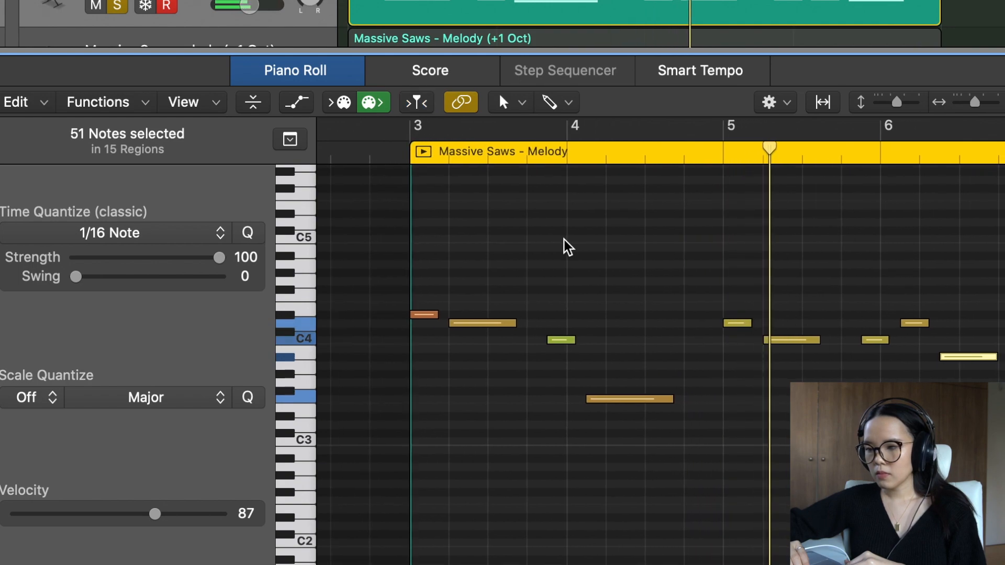
{"action": "scroll", "coordinate": [568, 247], "scroll_direction": "right", "scroll_amount": 1}
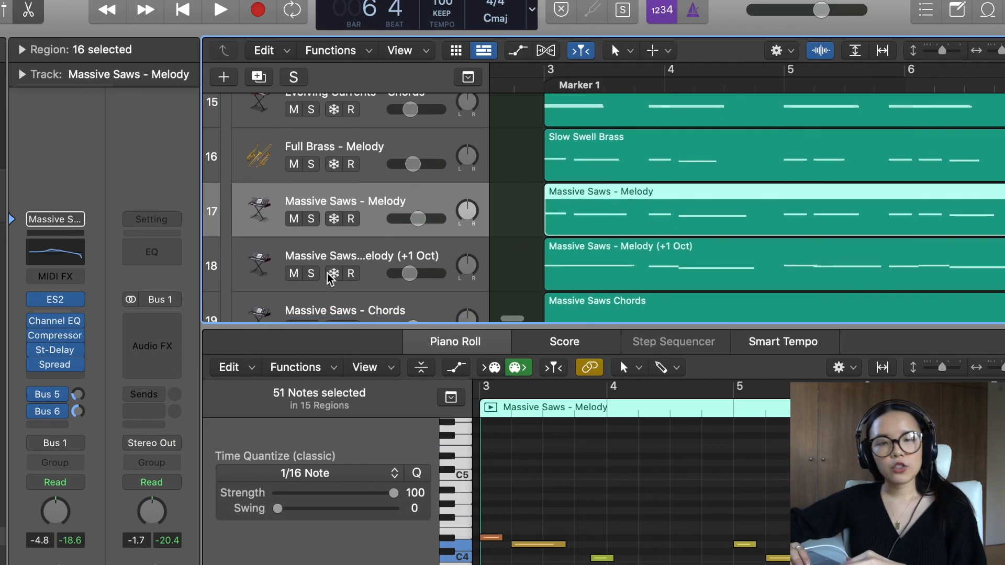
Step: Solo the Kick track in the Drums stack and open its region in the Piano Roll
{"action": "scroll", "coordinate": [330, 277], "scroll_direction": "down", "scroll_amount": 3}
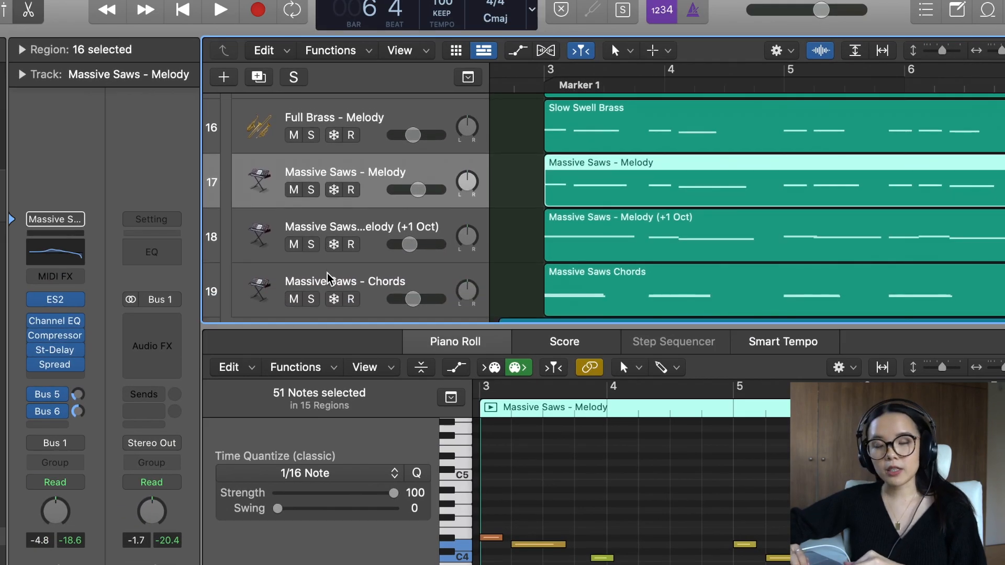
{"action": "scroll", "coordinate": [328, 278], "scroll_direction": "down", "scroll_amount": 2}
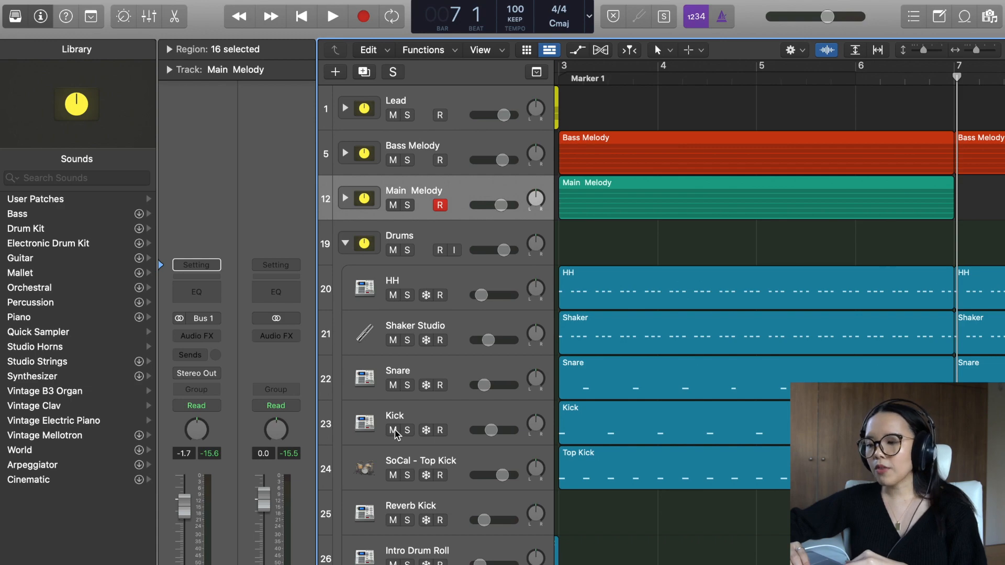
{"action": "left_click", "coordinate": [413, 421]}
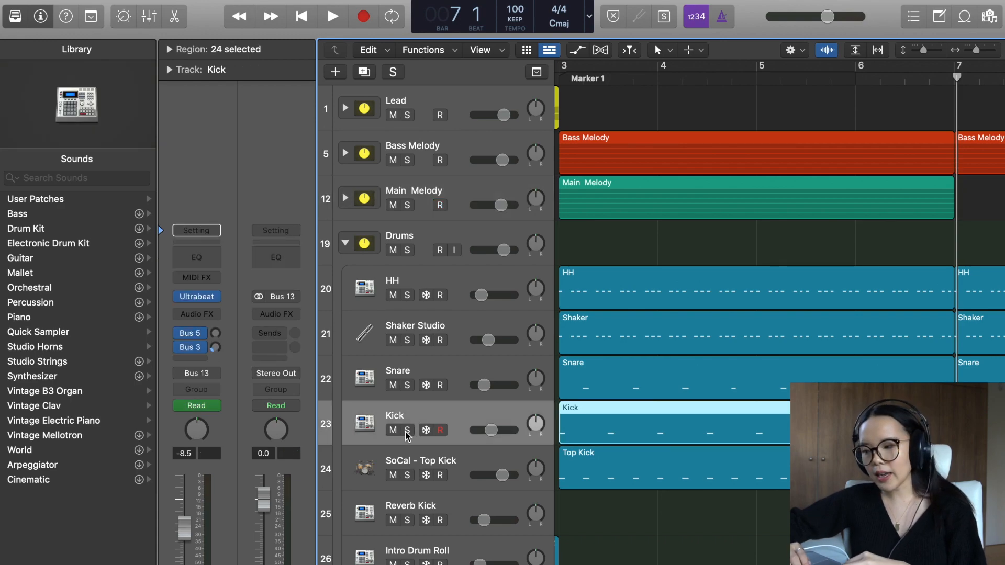
{"action": "left_click", "coordinate": [408, 430]}
{"action": "double_click", "coordinate": [620, 426]}
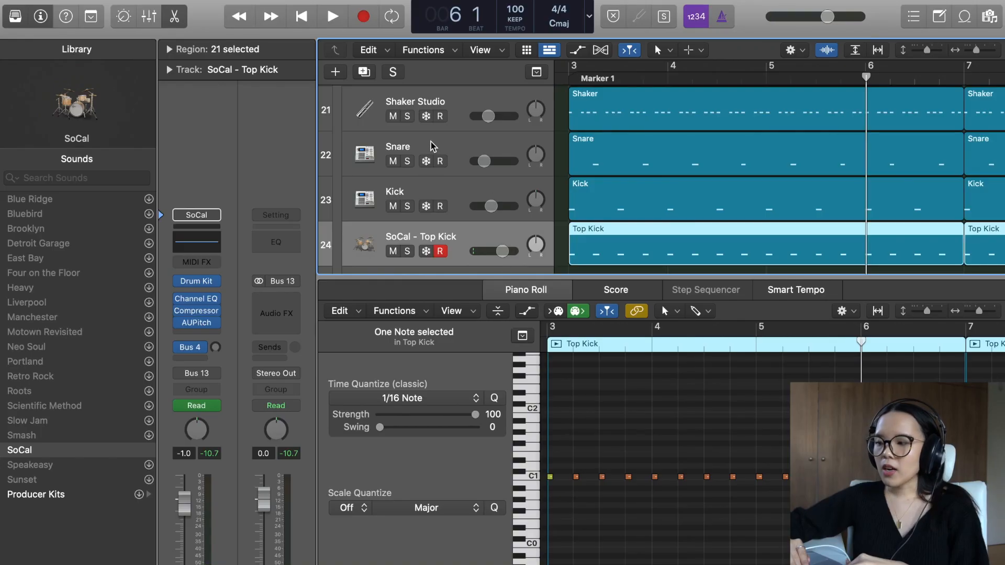
Step: Show the Snare track's notes in the Piano Roll and play its soloed region from bar 3
{"action": "left_click", "coordinate": [432, 148]}
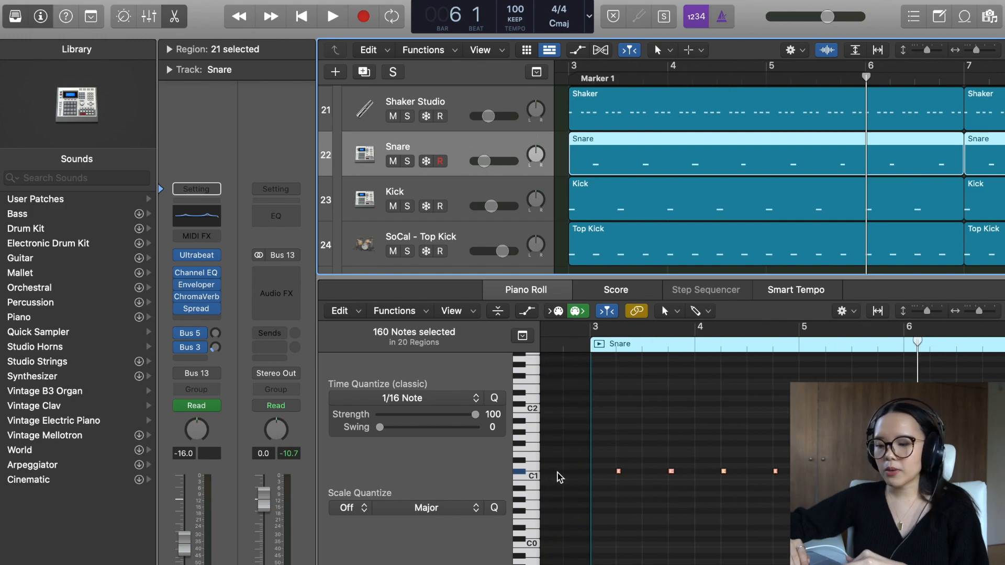
{"action": "left_click", "coordinate": [558, 347]}
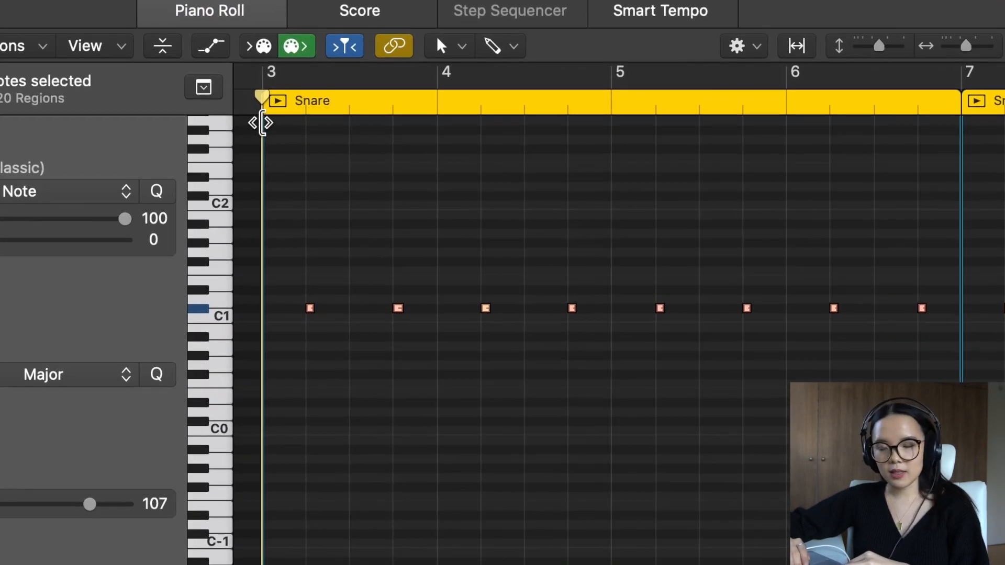
{"action": "key", "text": "space"}
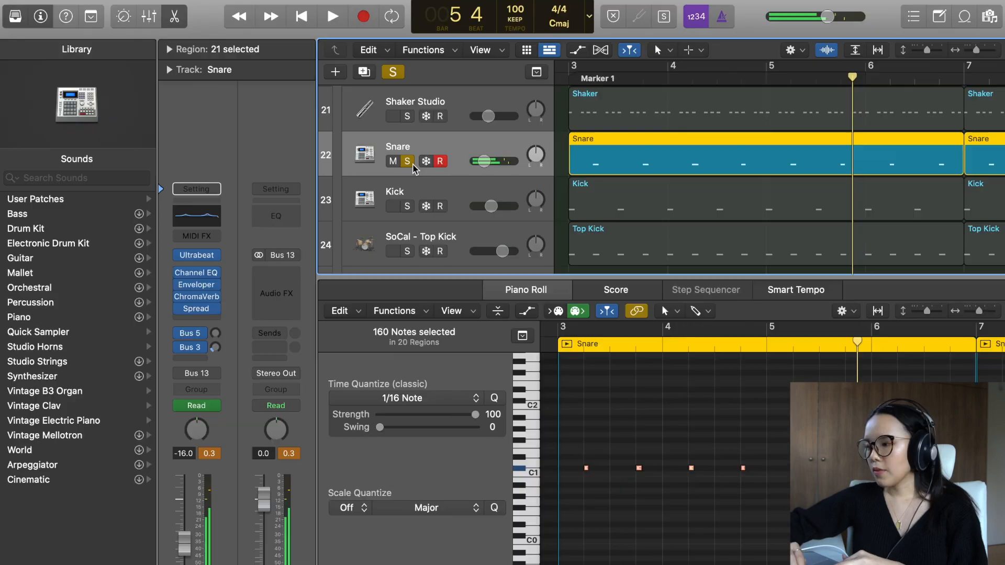
Step: Review the Channel EQ and Enveloper settings on the Snare track, closing both plug-in windows
{"action": "left_click", "coordinate": [197, 275]}
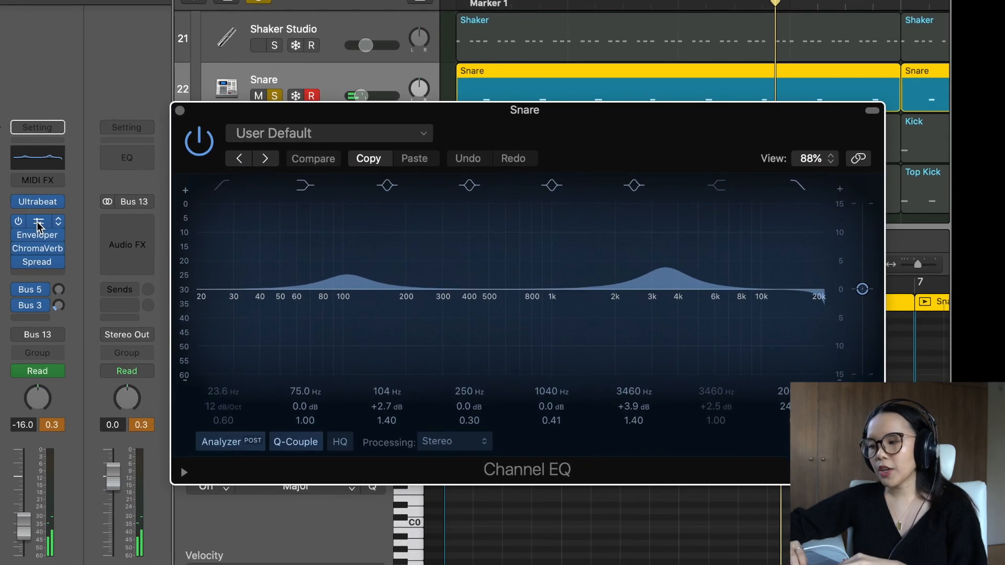
{"action": "left_click", "coordinate": [39, 239]}
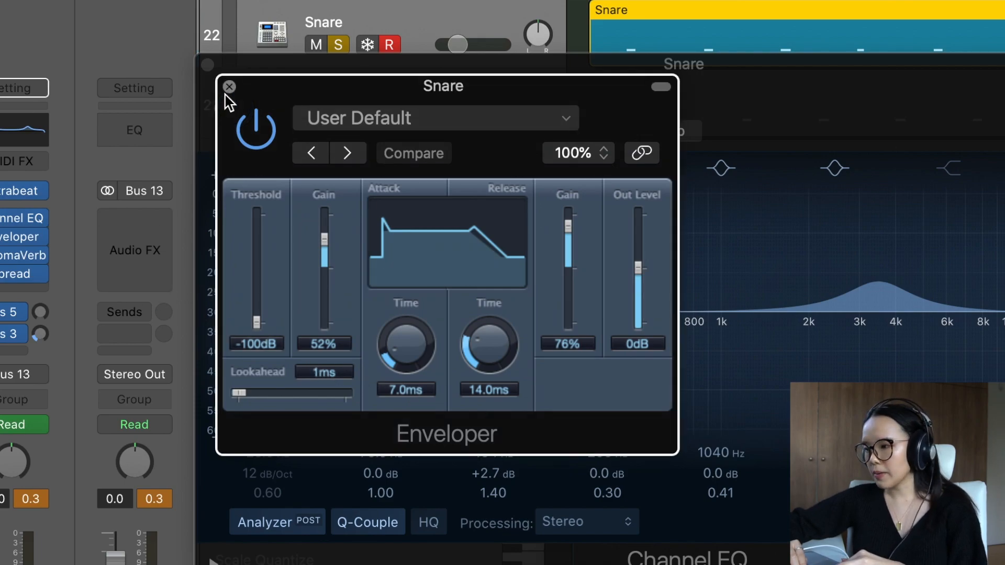
{"action": "left_click", "coordinate": [229, 86]}
{"action": "left_click", "coordinate": [207, 65]}
{"action": "scroll", "coordinate": [438, 182], "scroll_direction": "up", "scroll_amount": 2}
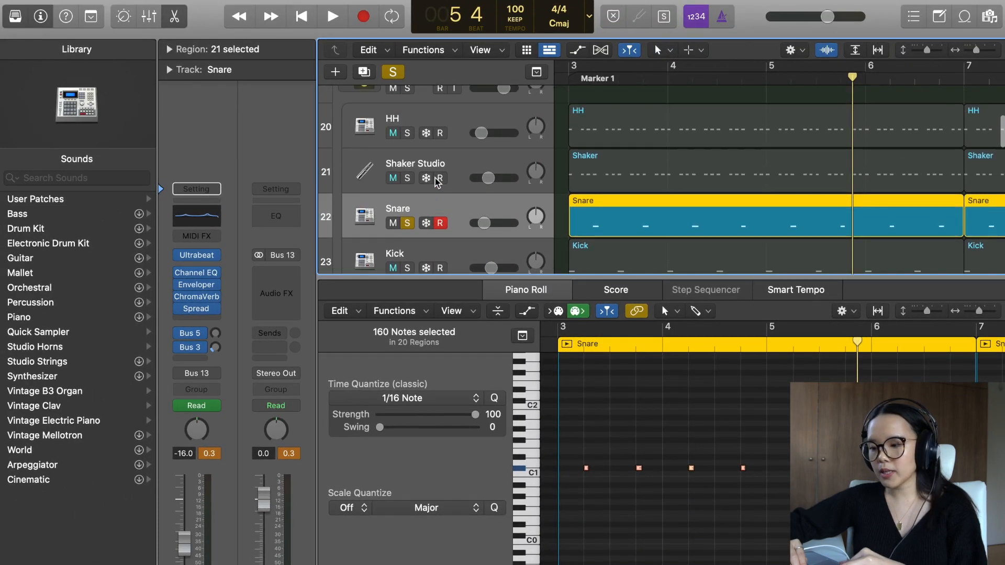
Step: Switch the solo from Snare to HH, play the hi-hat region from bar 3, unsolo it, and select the Shaker Studio track
{"action": "left_click", "coordinate": [407, 223]}
{"action": "left_click", "coordinate": [406, 133]}
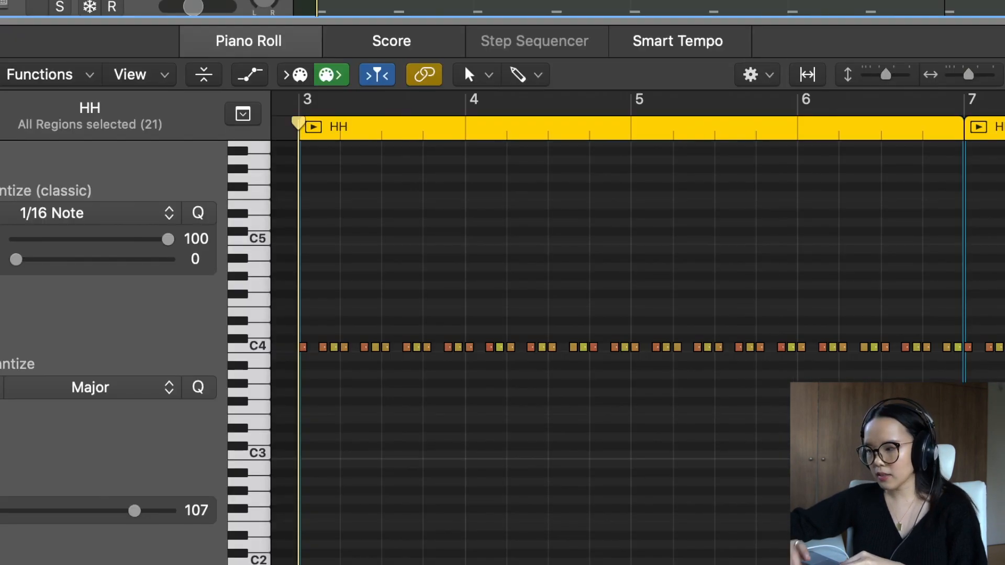
{"action": "key", "text": "space"}
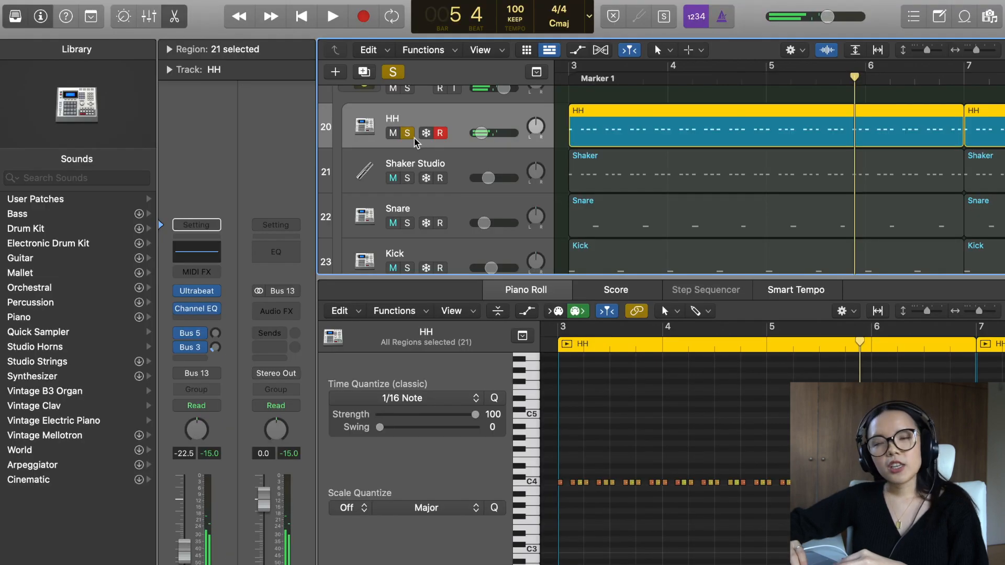
{"action": "left_click", "coordinate": [407, 134]}
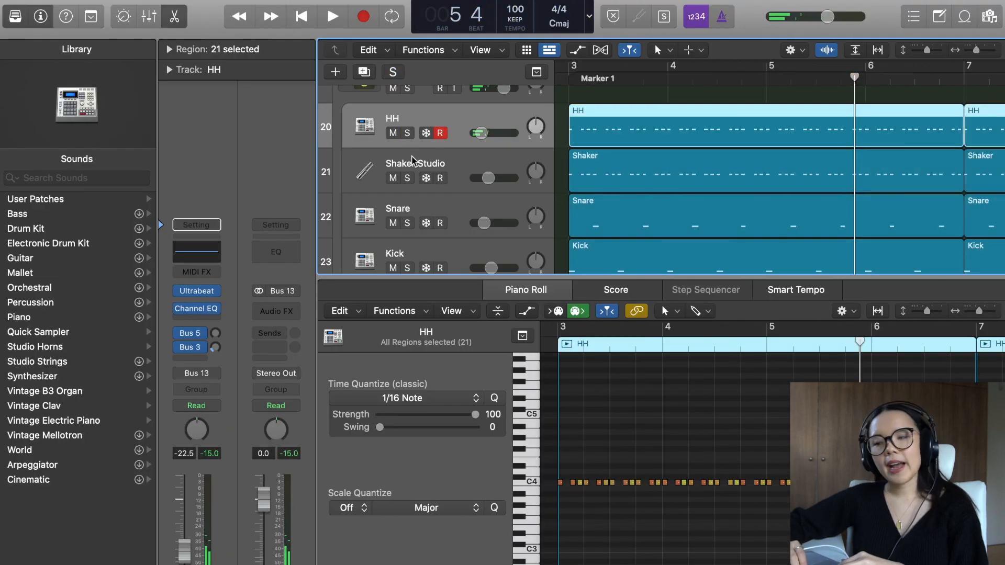
{"action": "left_click", "coordinate": [414, 159]}
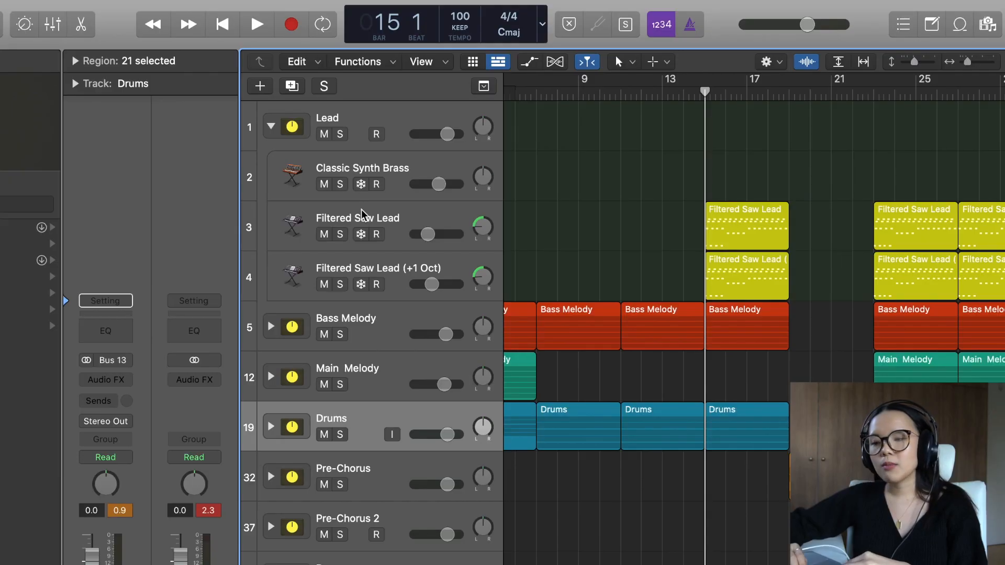
Step: Select the Filtered Saw Lead and its +1 Oct track, and play from bar 15 with the lead's notes in the Piano Roll
{"action": "left_click", "coordinate": [361, 213]}
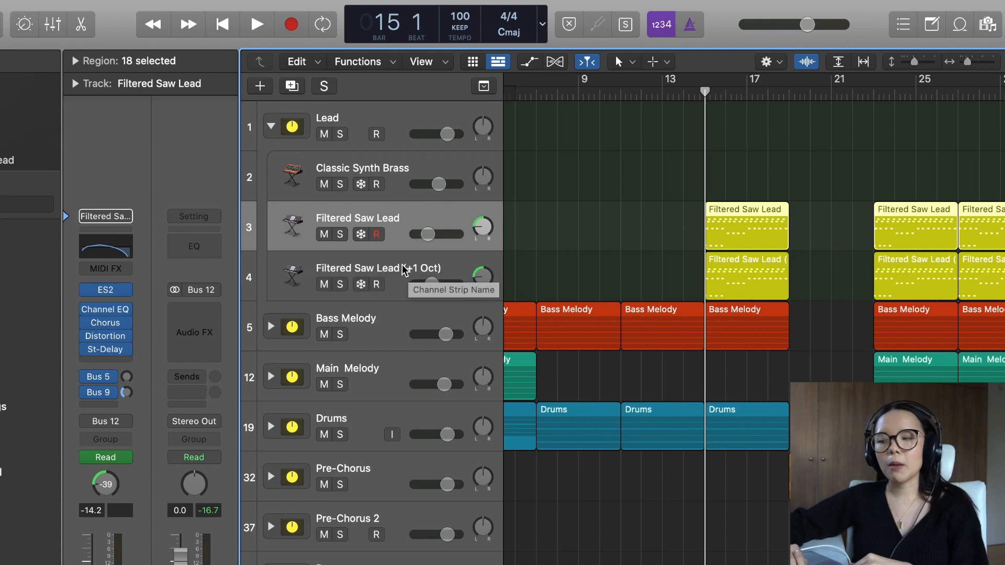
{"action": "left_click", "coordinate": [442, 270]}
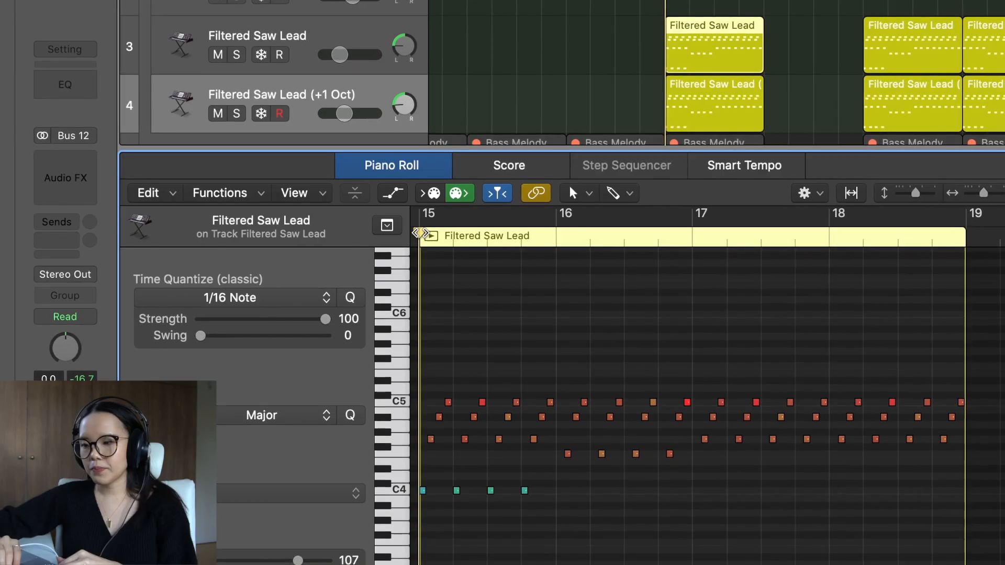
{"action": "key", "text": "space"}
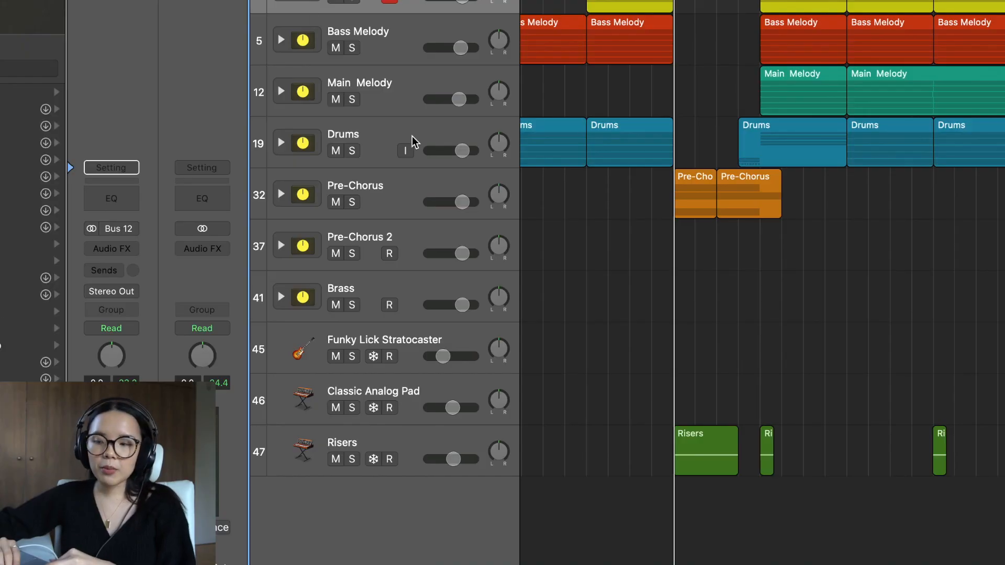
Step: Expand the Pre-Chorus stack, solo Classic Synth Brass, and play its Bridge region from bar 19 with the notes in the Piano Roll
{"action": "left_click", "coordinate": [282, 195]}
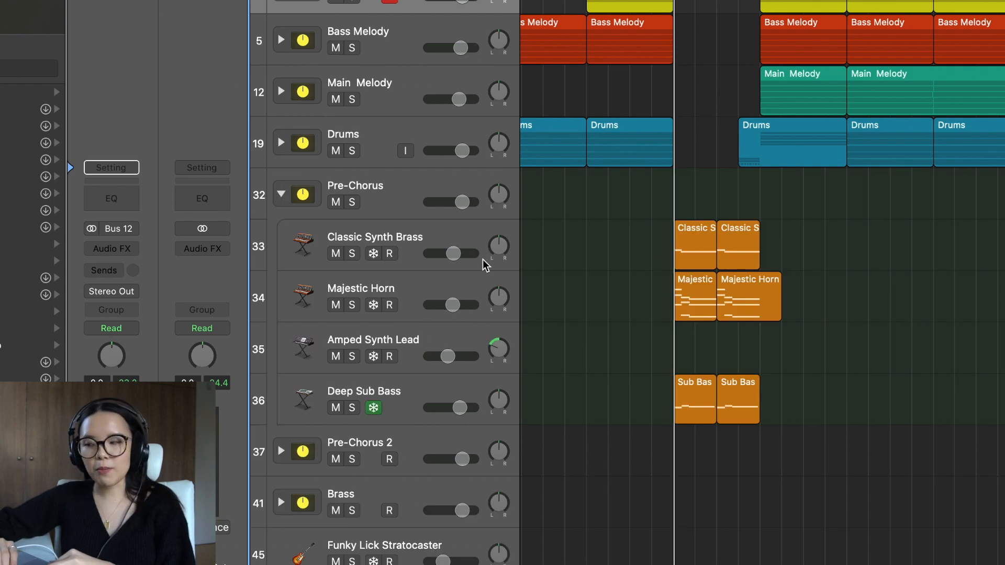
{"action": "left_click", "coordinate": [434, 240]}
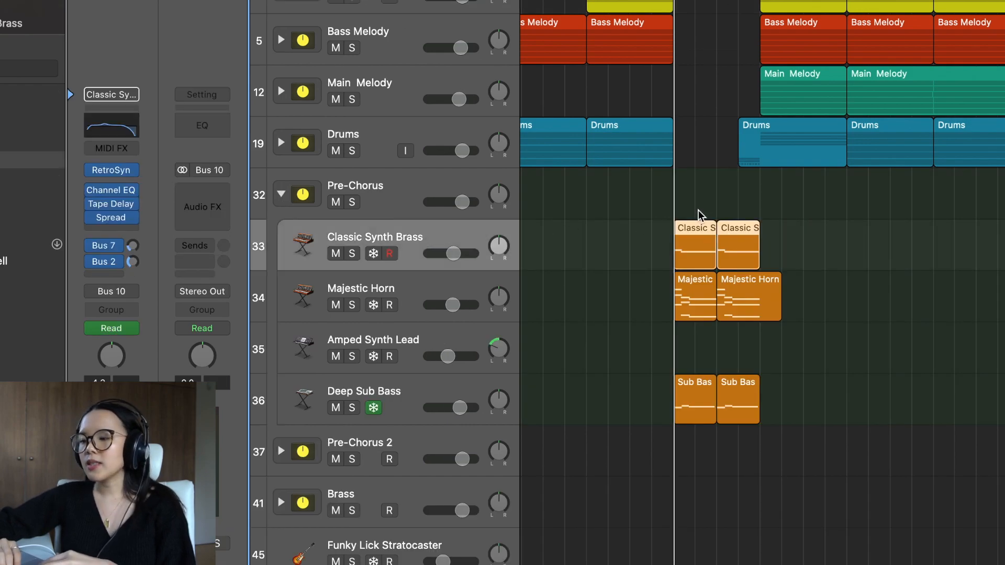
{"action": "key", "text": "s"}
{"action": "key", "text": "e"}
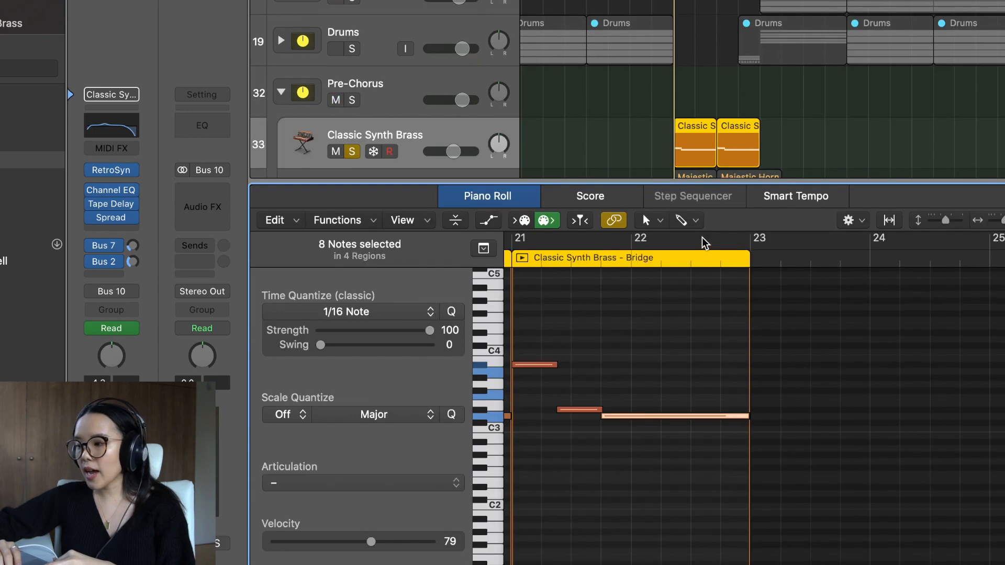
{"action": "left_click", "coordinate": [669, 106]}
{"action": "left_click", "coordinate": [693, 131]}
{"action": "scroll", "coordinate": [434, 123], "scroll_direction": "down", "scroll_amount": 2}
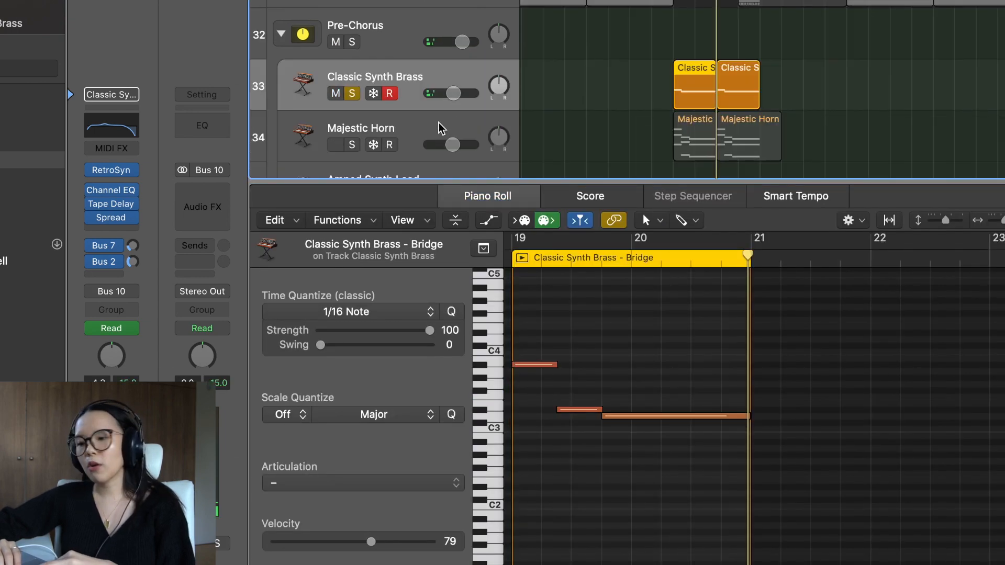
Step: Solo Majestic Horn instead of Classic Synth Brass and play its Bridge regions from bar 19 in the Piano Roll
{"action": "left_click", "coordinate": [435, 127]}
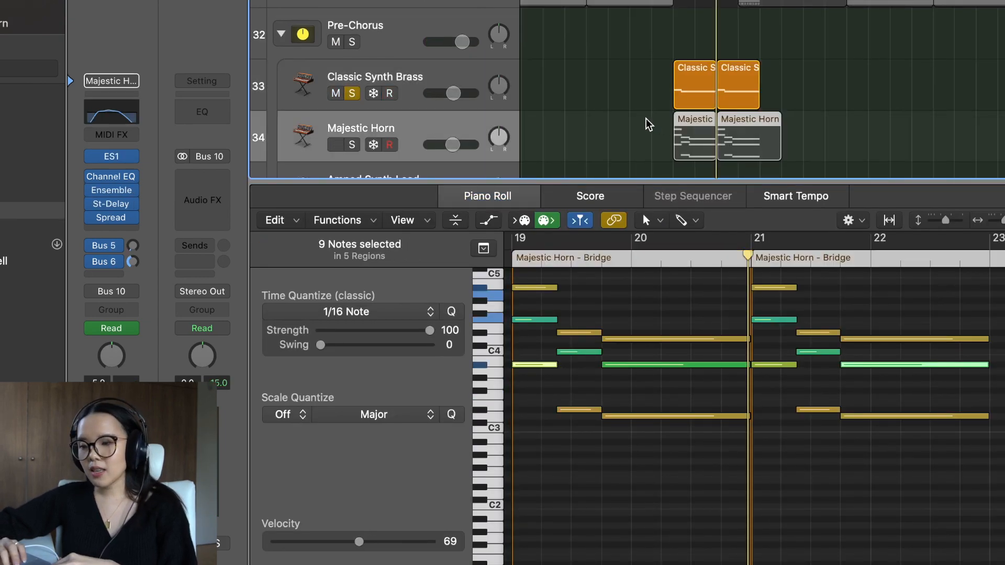
{"action": "key", "text": "s"}
{"action": "left_click", "coordinate": [353, 94]}
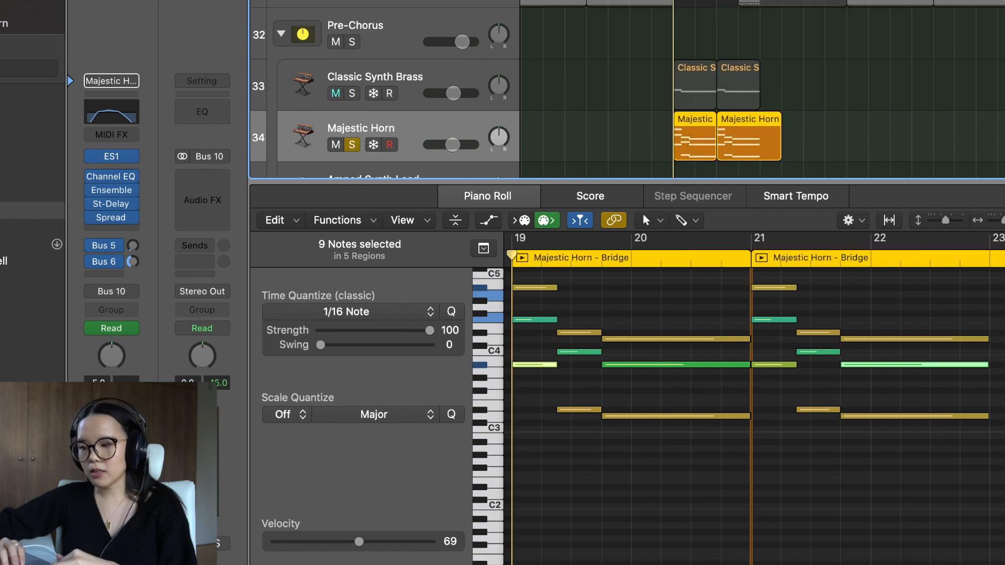
{"action": "key", "text": "b"}
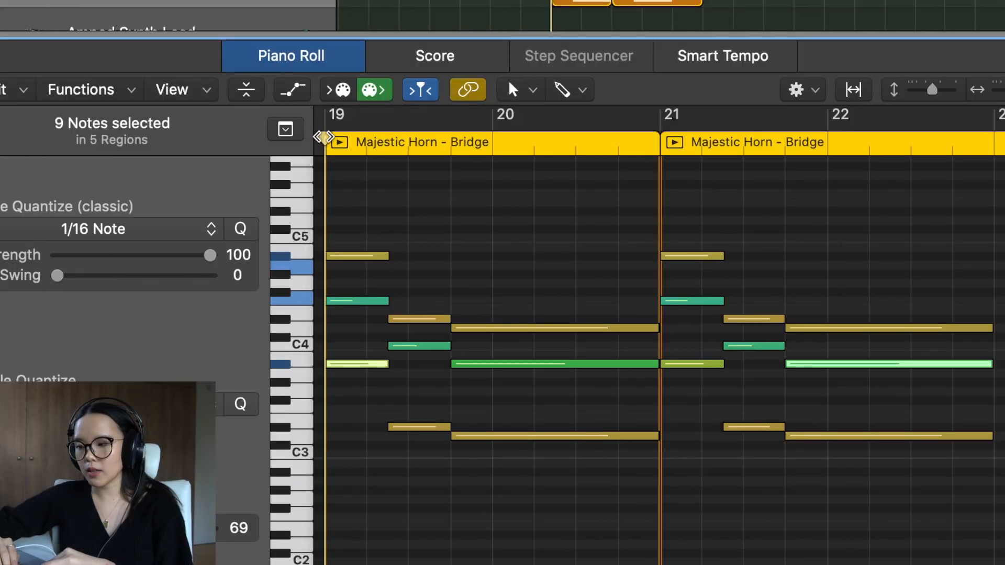
{"action": "scroll", "coordinate": [324, 137], "scroll_direction": "left", "scroll_amount": 4}
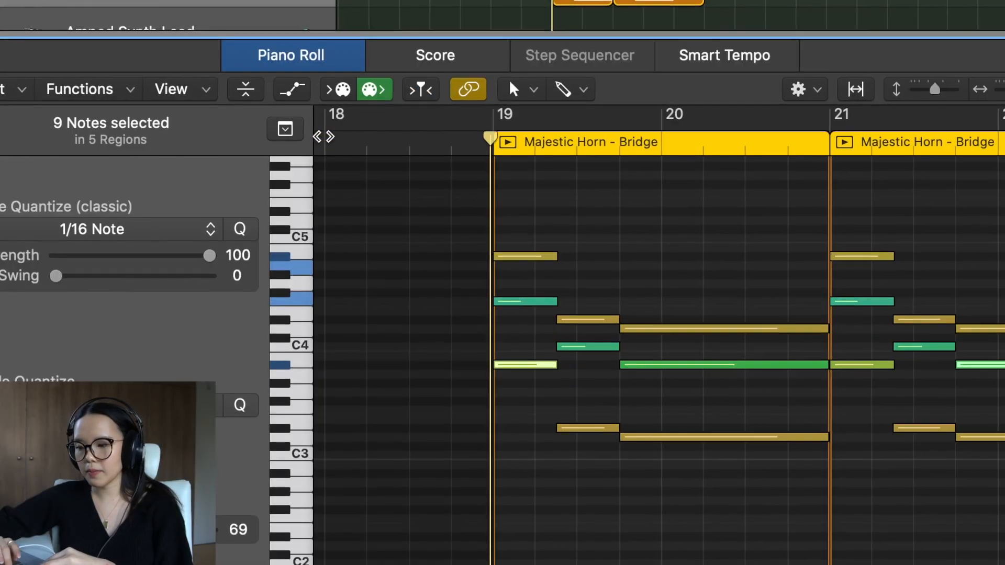
{"action": "key", "text": "space"}
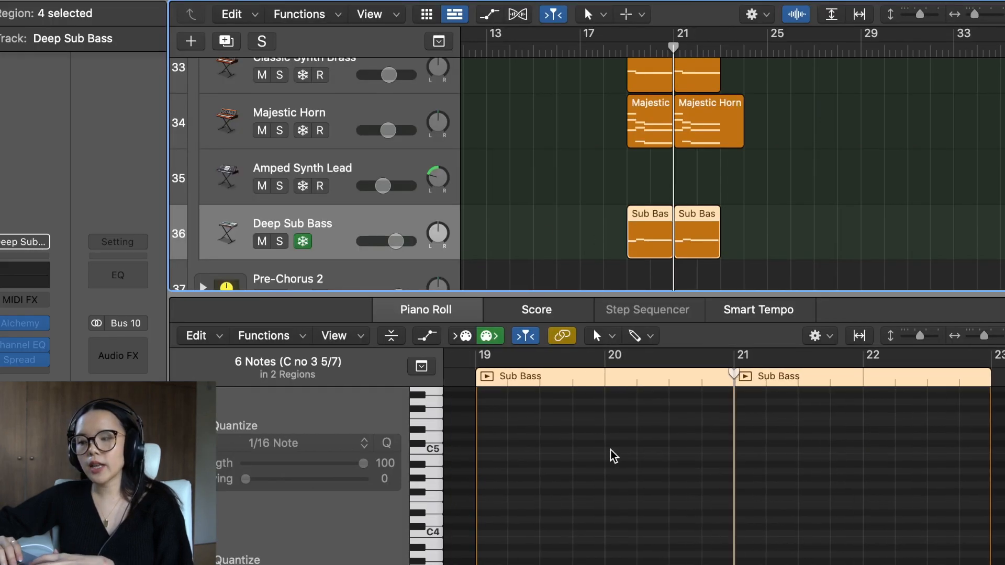
Step: Move the playhead to the start of the Sub Bass region at bar 19 and solo the Deep Sub Bass track
{"action": "left_click", "coordinate": [492, 376]}
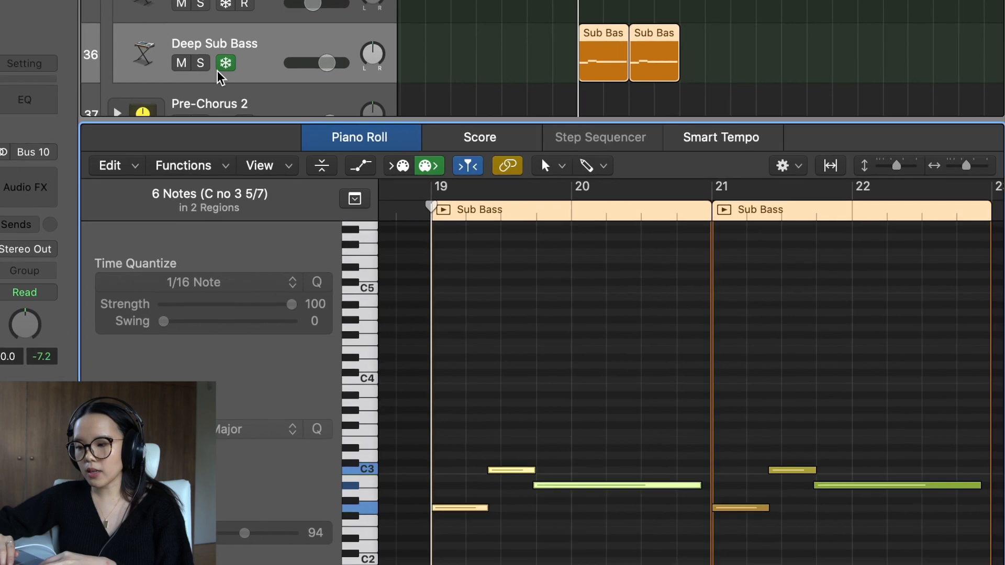
{"action": "key", "text": "s"}
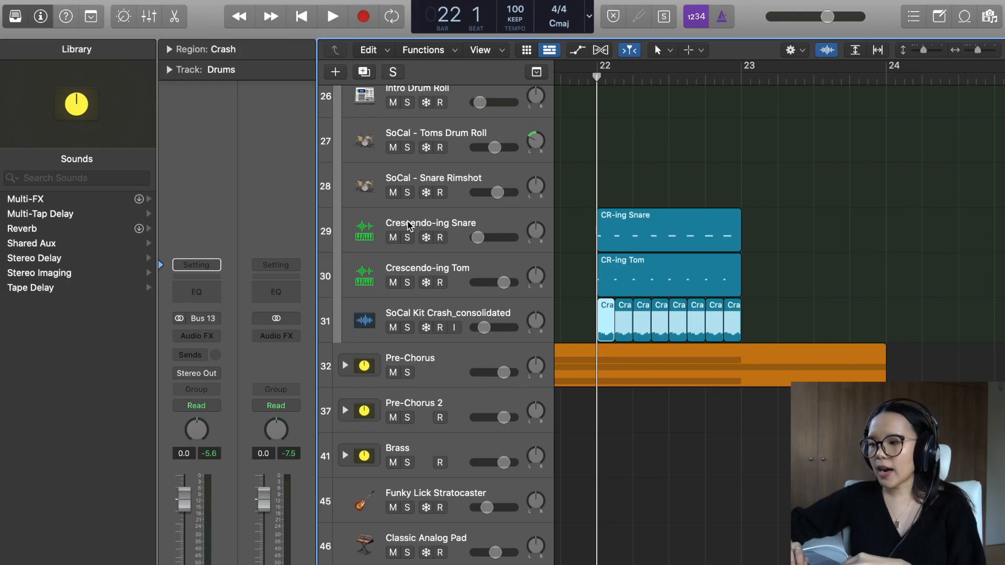
Step: Review the Crescendo-ing Snare, Crescendo-ing Tom and SoCal Kit Crash tracks in the Drums stack and play them from bar 22
{"action": "left_click", "coordinate": [410, 226]}
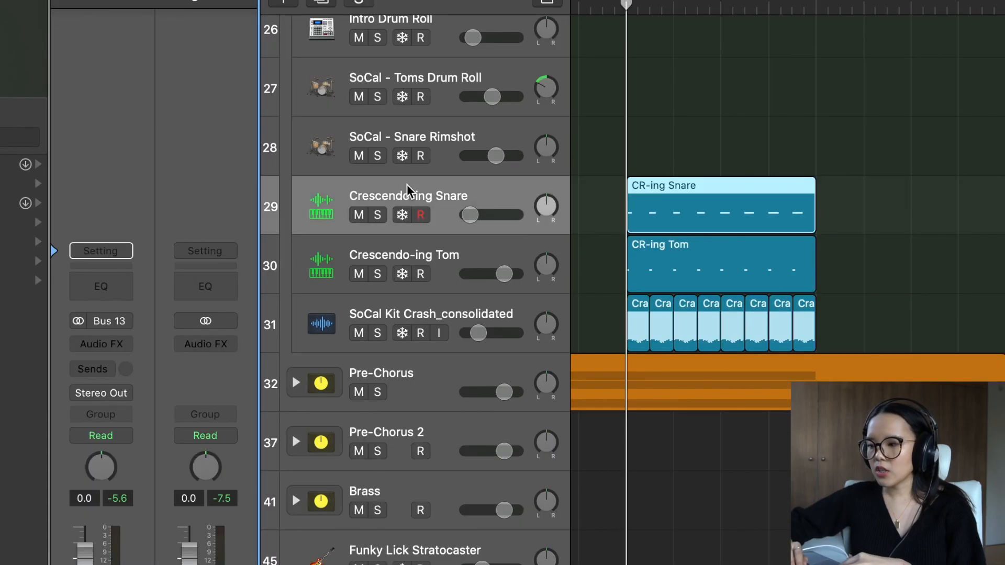
{"action": "left_click", "coordinate": [410, 243]}
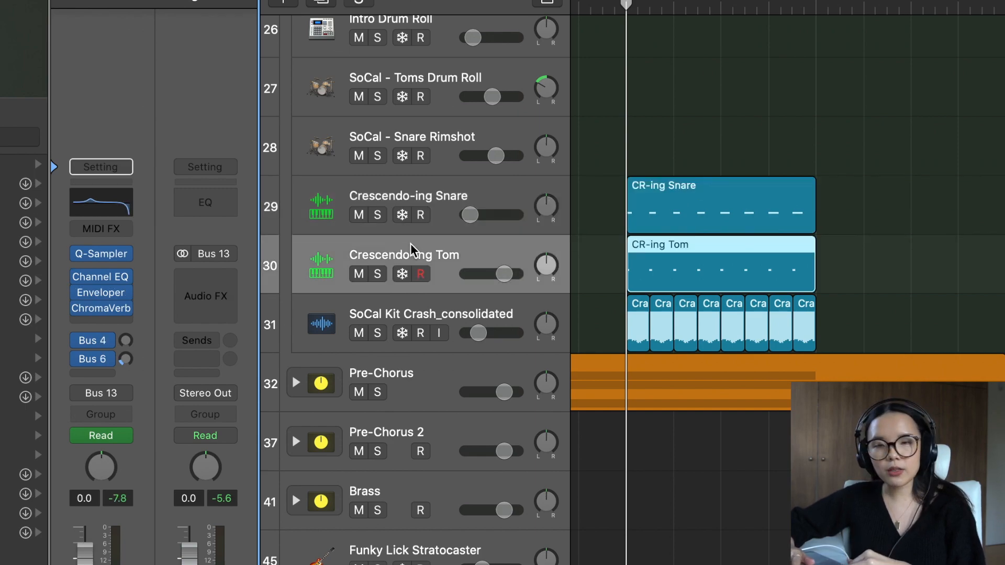
{"action": "left_click", "coordinate": [422, 313]}
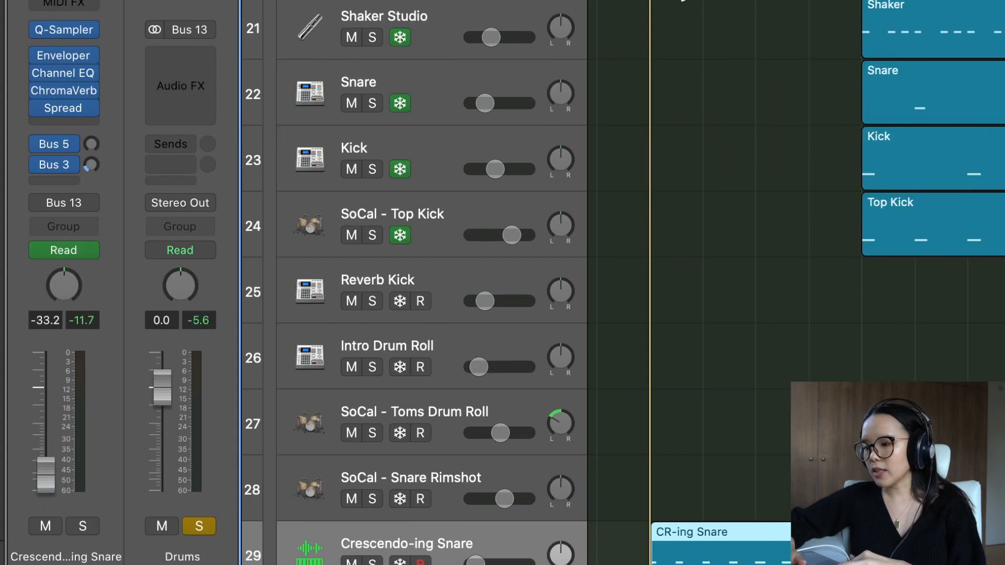
{"action": "scroll", "coordinate": [419, 283], "scroll_direction": "down", "scroll_amount": 5}
{"action": "key", "text": "space"}
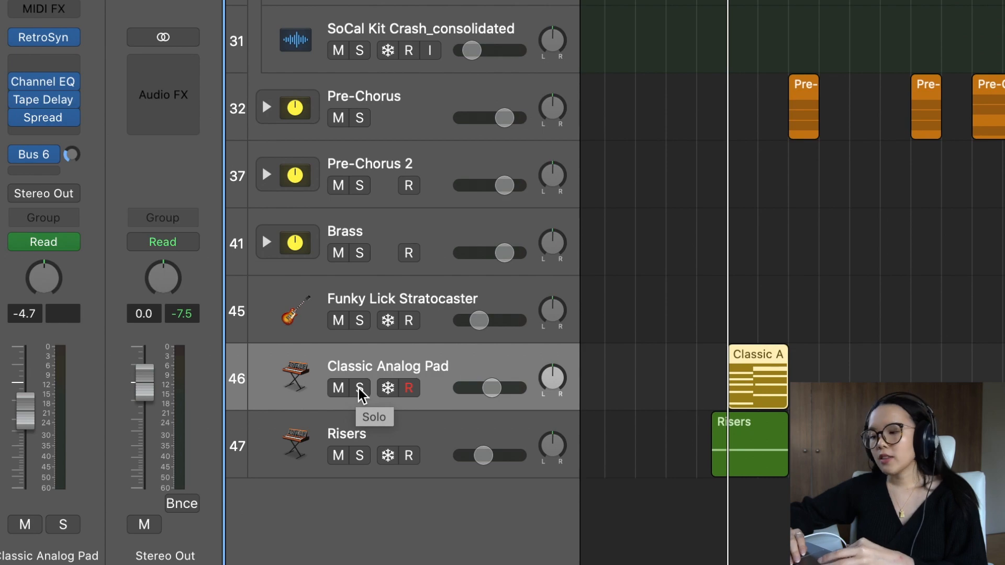
Step: Solo Classic Analog Pad and show its High Cut Frequency automation lane, watching its Channel EQ during playback
{"action": "left_click", "coordinate": [360, 388]}
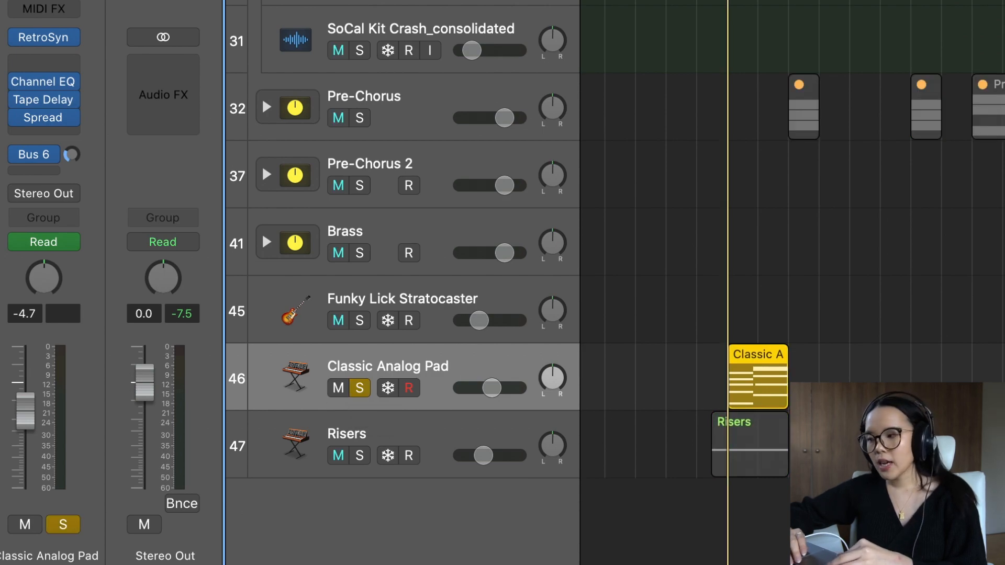
{"action": "key", "text": "a"}
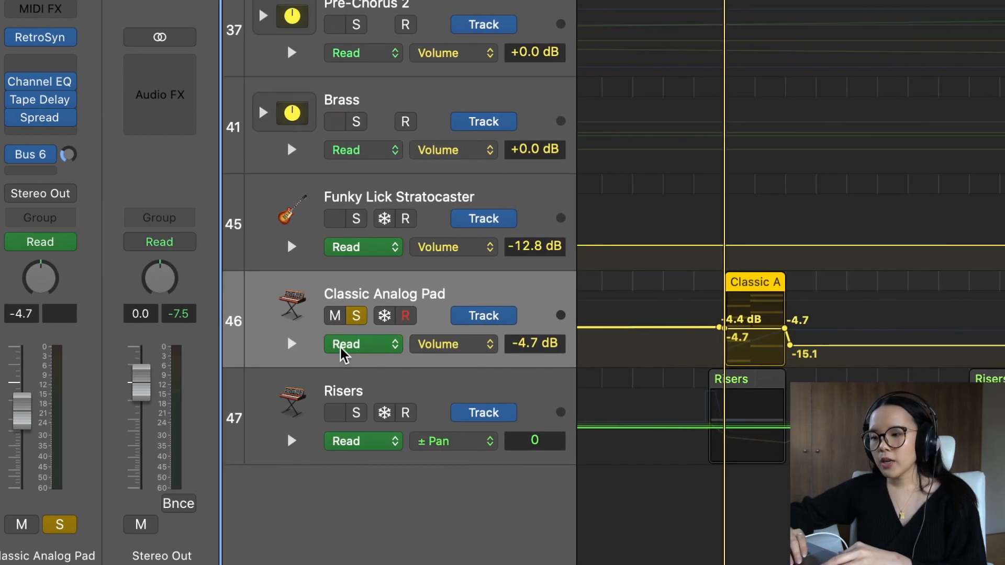
{"action": "left_click", "coordinate": [295, 341]}
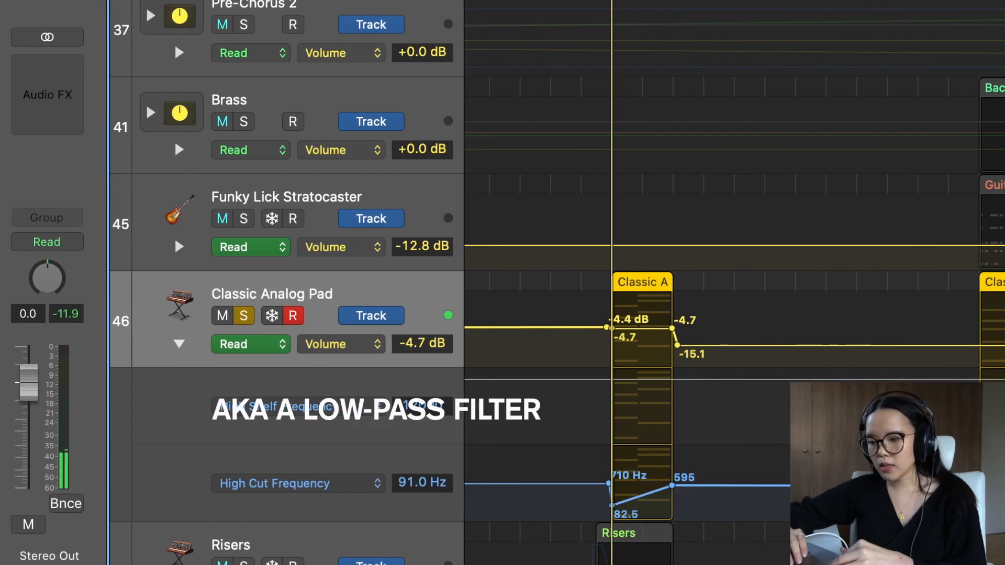
{"action": "key", "text": "v"}
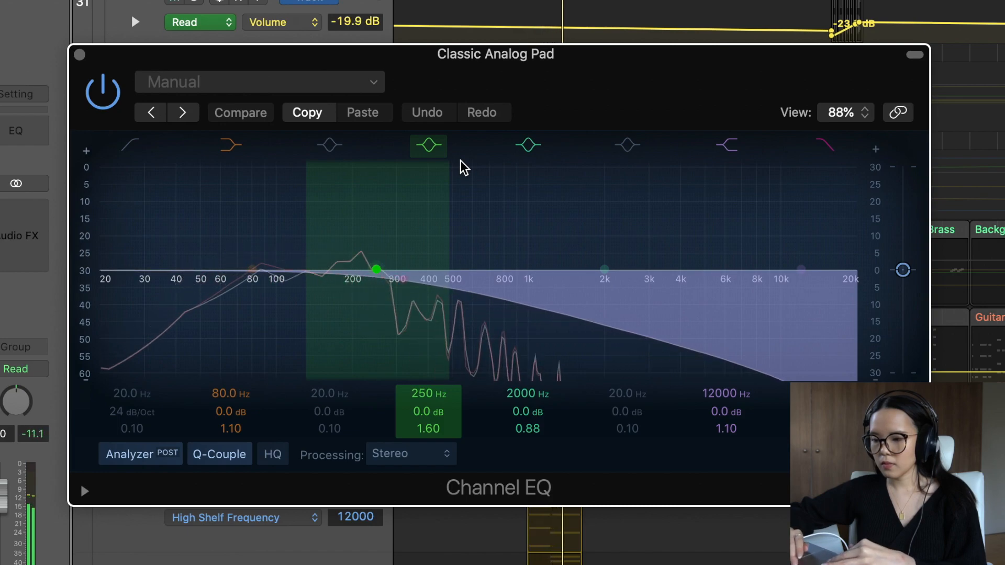
{"action": "key", "text": "v"}
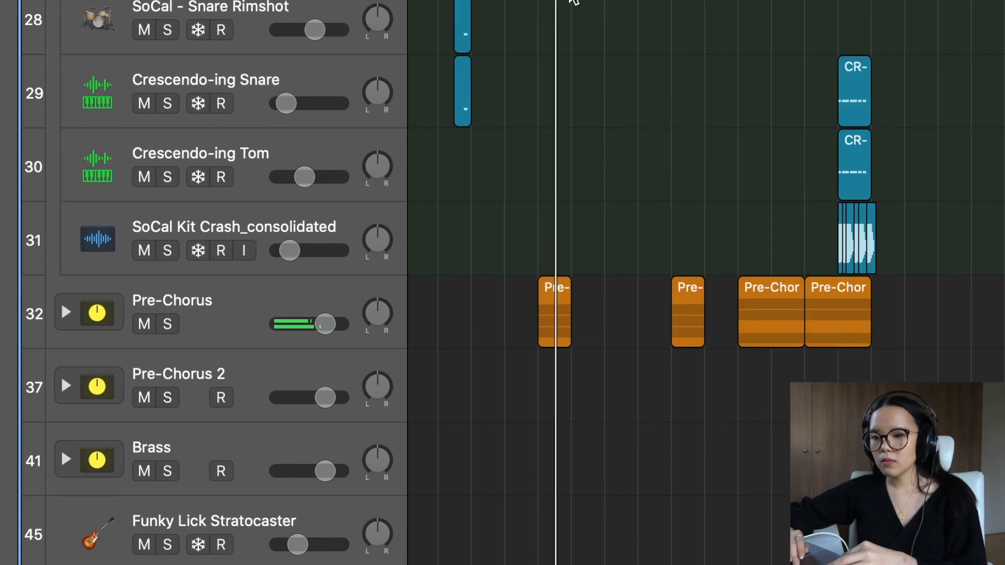
Step: Expand the Pre-Chorus stack and review the Amped Synth Lead track's Sculpture instrument, Channel EQ and SilverVerb settings
{"action": "left_click", "coordinate": [66, 313]}
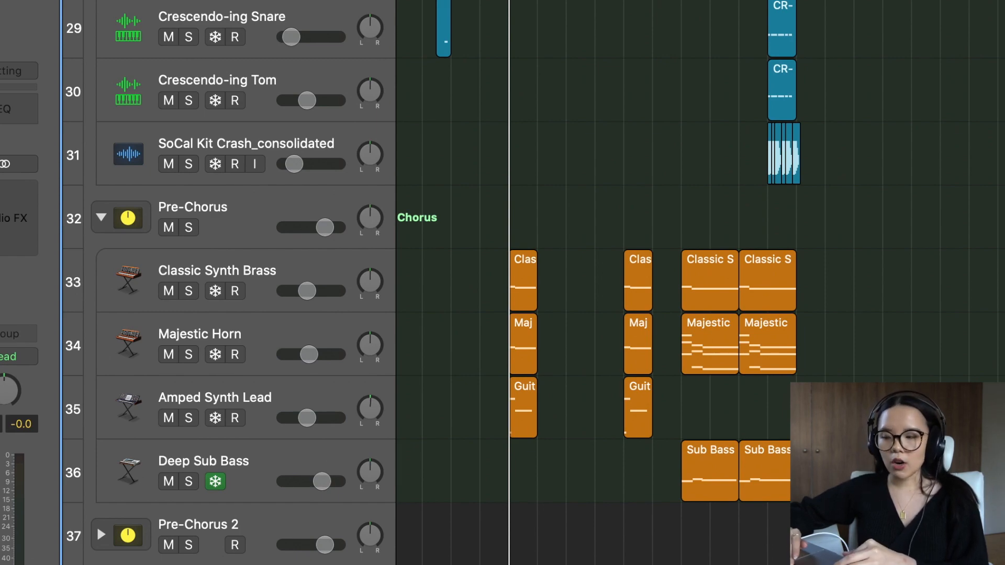
{"action": "left_click", "coordinate": [251, 406]}
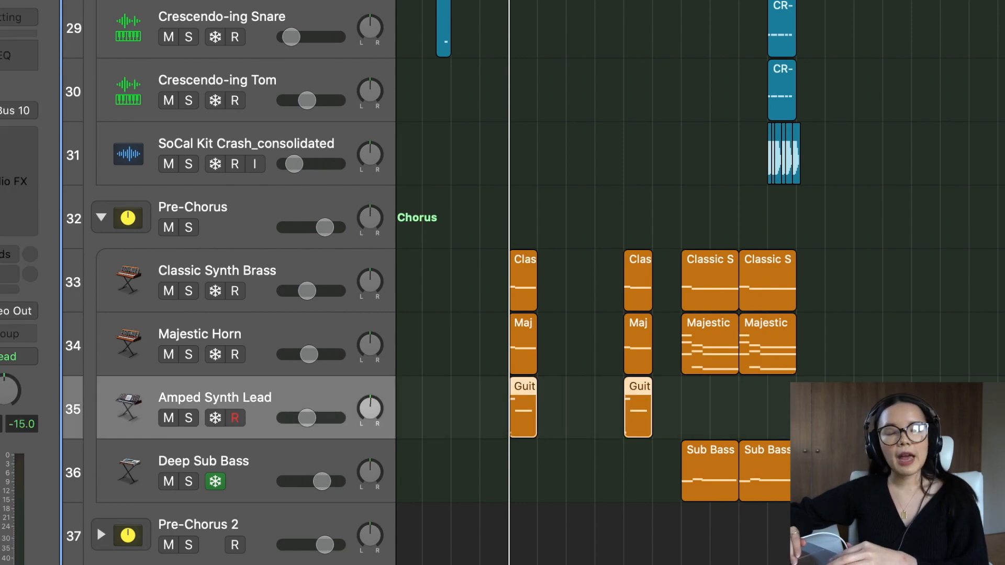
{"action": "left_click", "coordinate": [135, 150]}
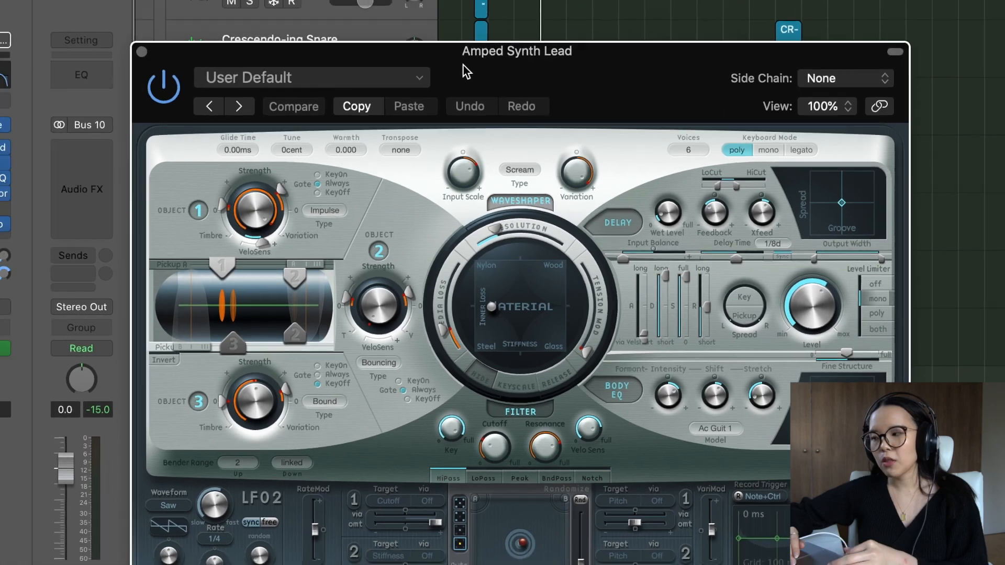
{"action": "left_click_drag", "start_coordinate": [426, 42], "coordinate": [426, 0]}
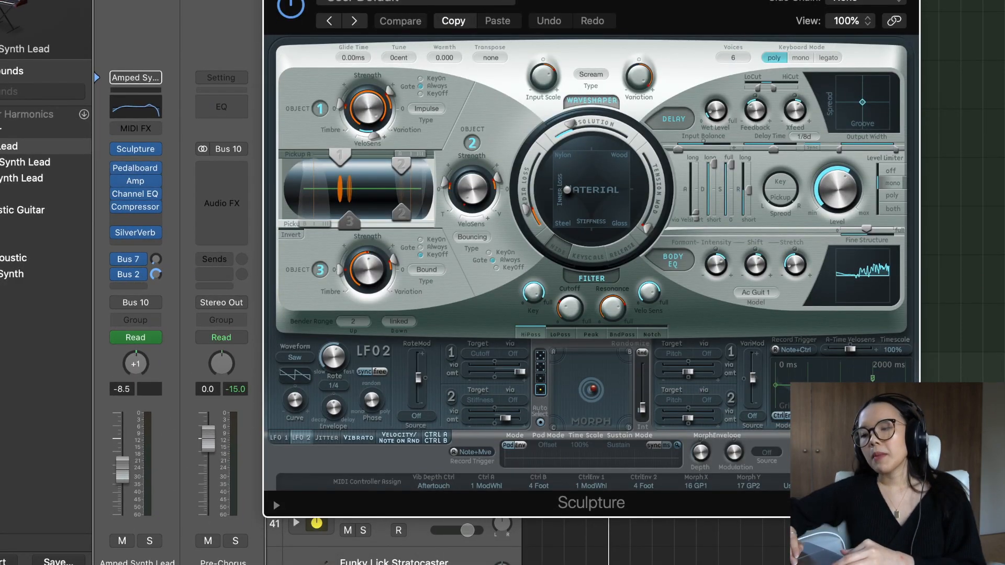
{"action": "key", "text": "super+w"}
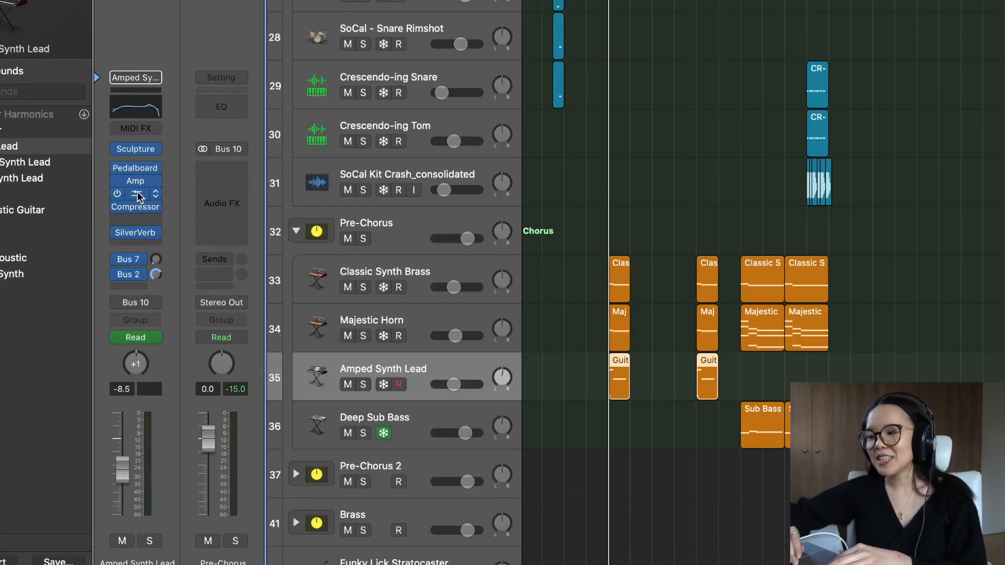
{"action": "left_click", "coordinate": [137, 196]}
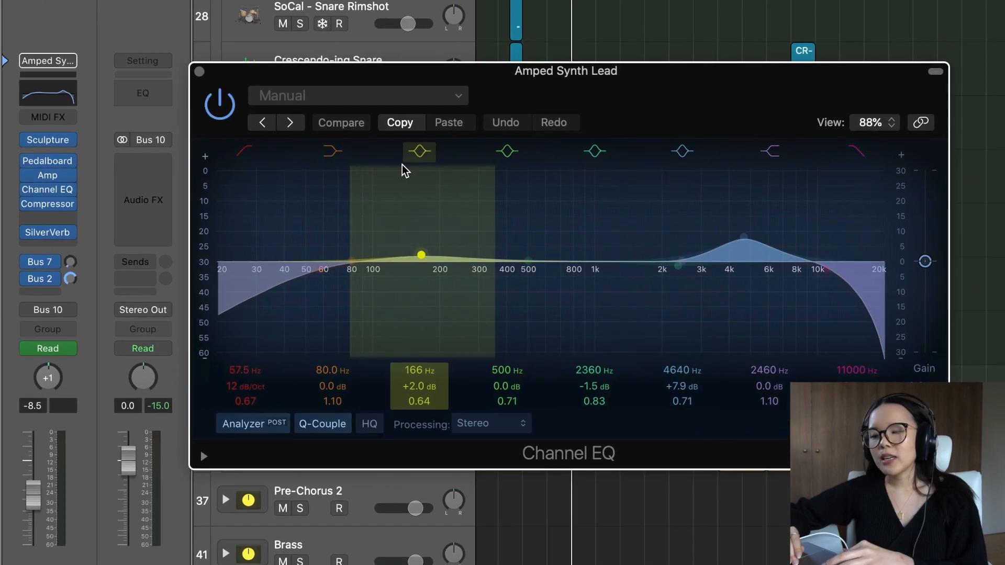
{"action": "left_click", "coordinate": [56, 235]}
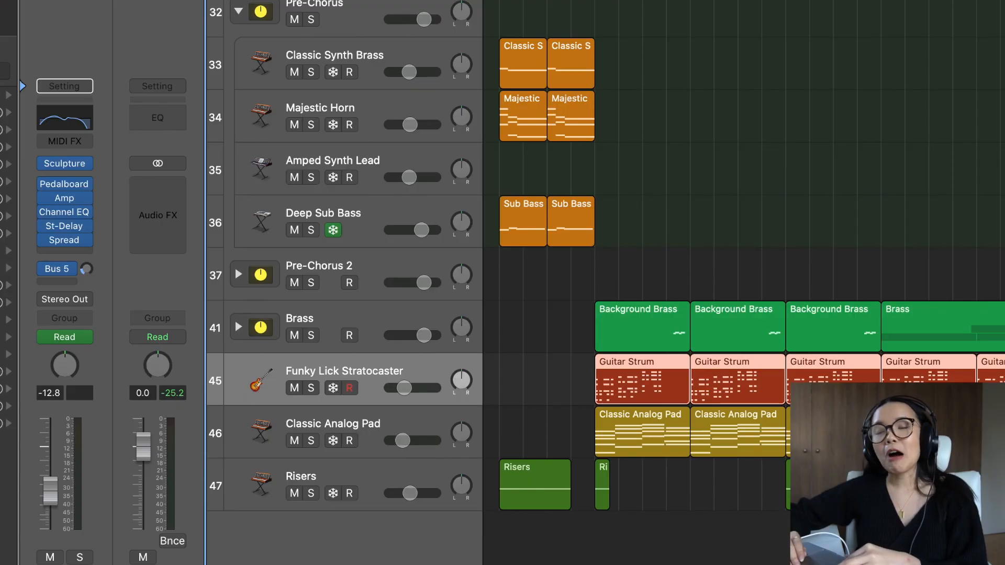
Step: Review the Funky Lick Stratocaster track's Sculpture instrument, Channel EQ and St-Delay settings
{"action": "scroll", "coordinate": [616, 296], "scroll_direction": "right", "scroll_amount": 1}
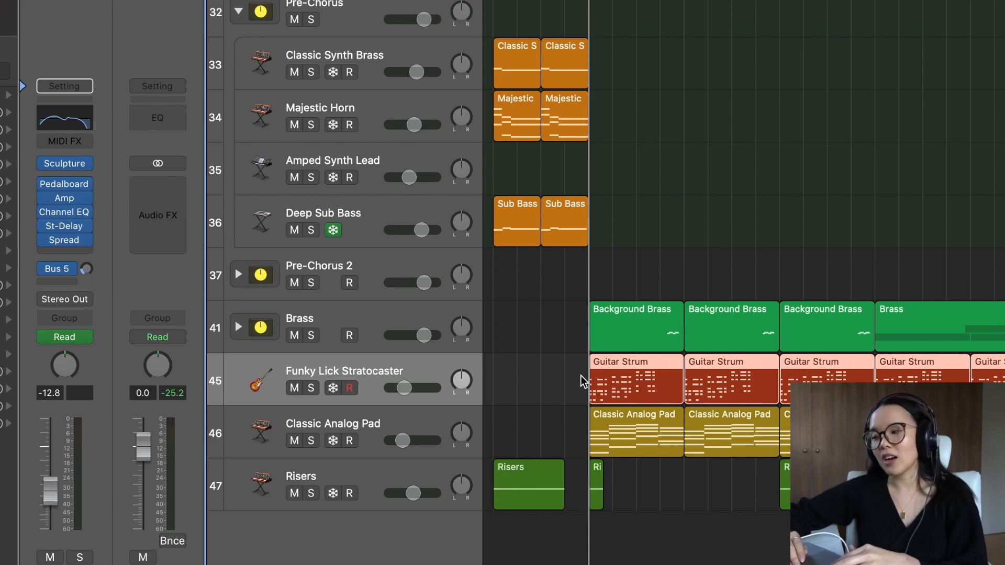
{"action": "left_click", "coordinate": [73, 165]}
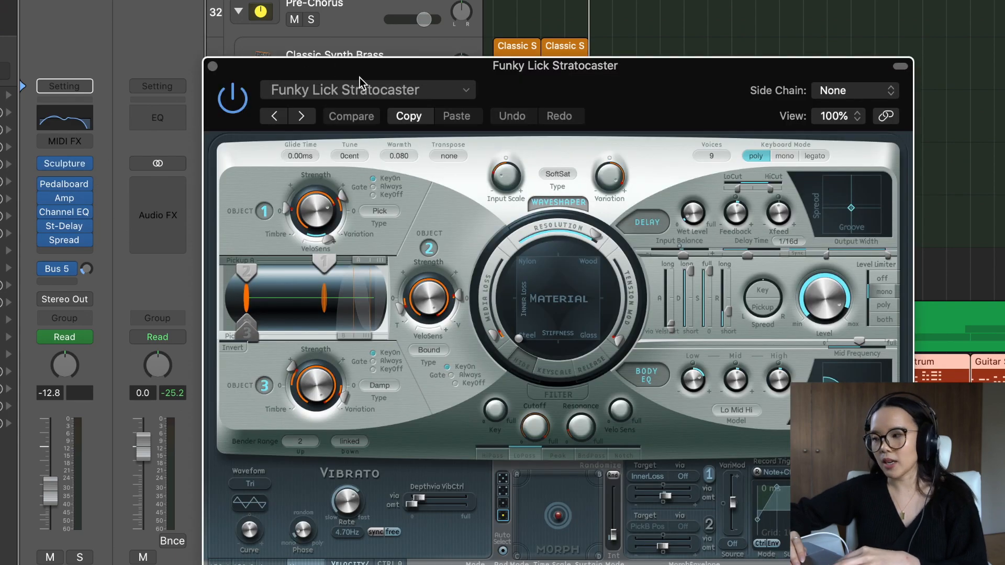
{"action": "left_click_drag", "start_coordinate": [573, 77], "coordinate": [578, 2]}
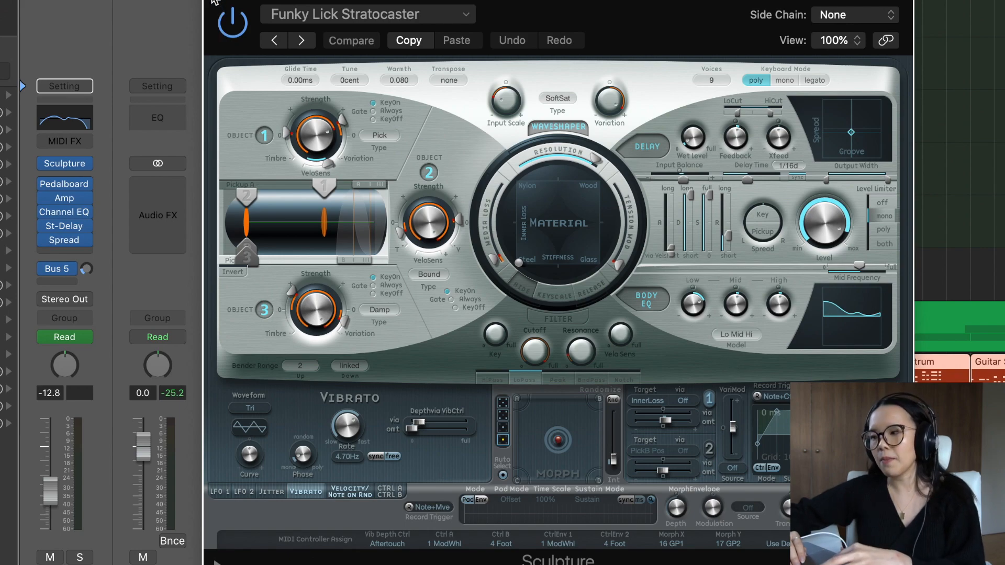
{"action": "key", "text": "super+w"}
{"action": "left_click", "coordinate": [73, 214]}
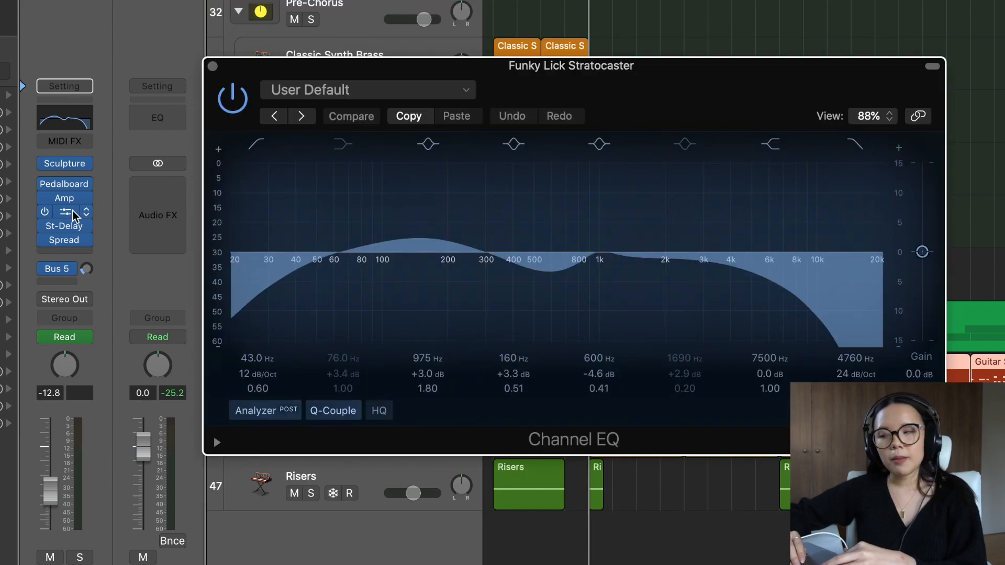
{"action": "left_click", "coordinate": [66, 230]}
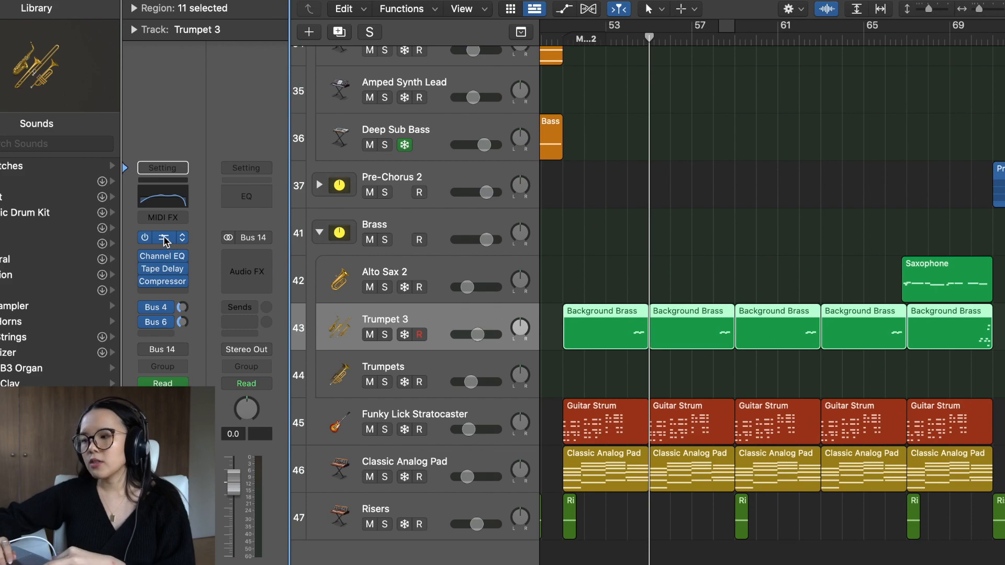
Step: Review Trumpet 3's Studio Horns instrument and play its Background Brass notes soloed from bar 77 in the Piano Roll
{"action": "left_click", "coordinate": [164, 241]}
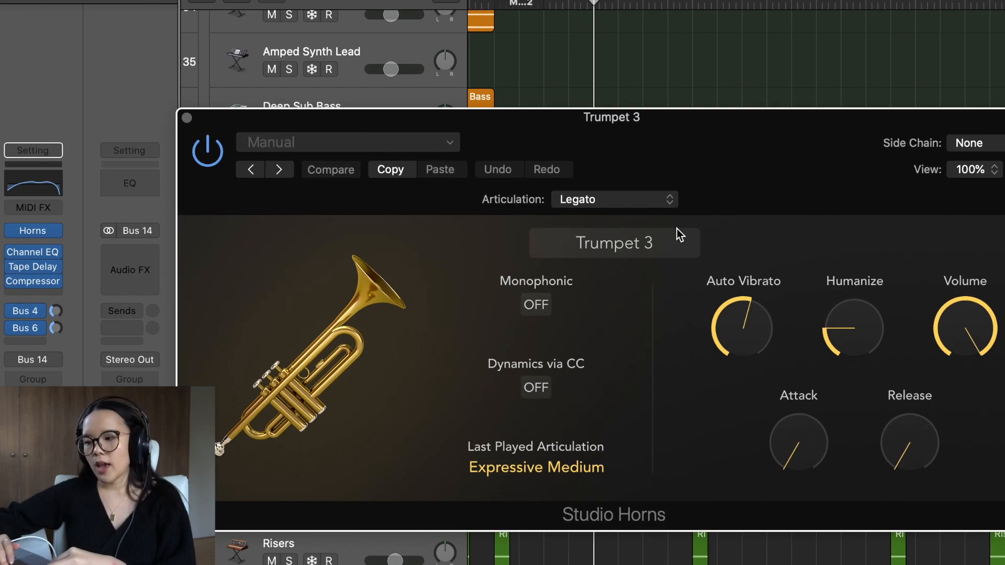
{"action": "left_click", "coordinate": [187, 118]}
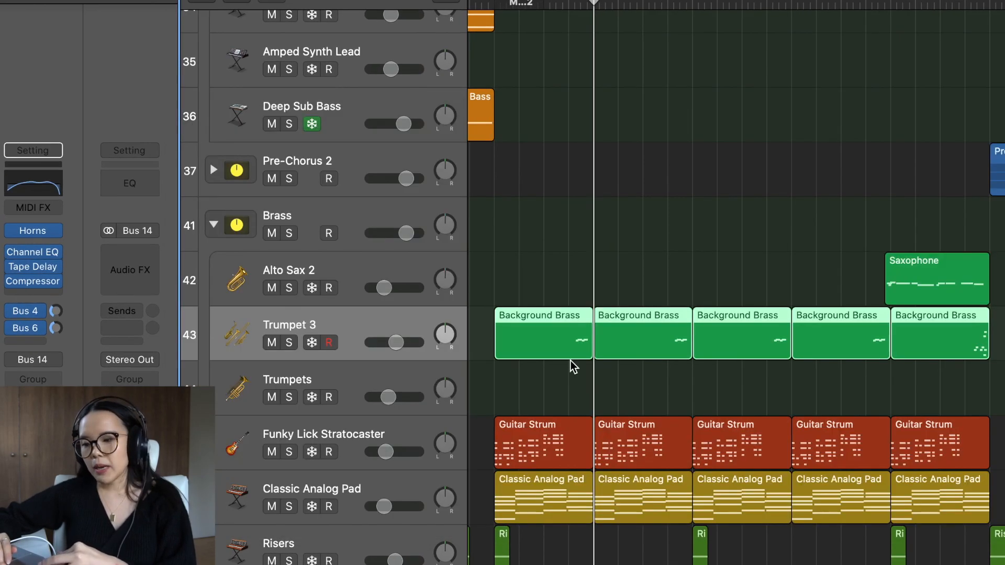
{"action": "double_click", "coordinate": [546, 344]}
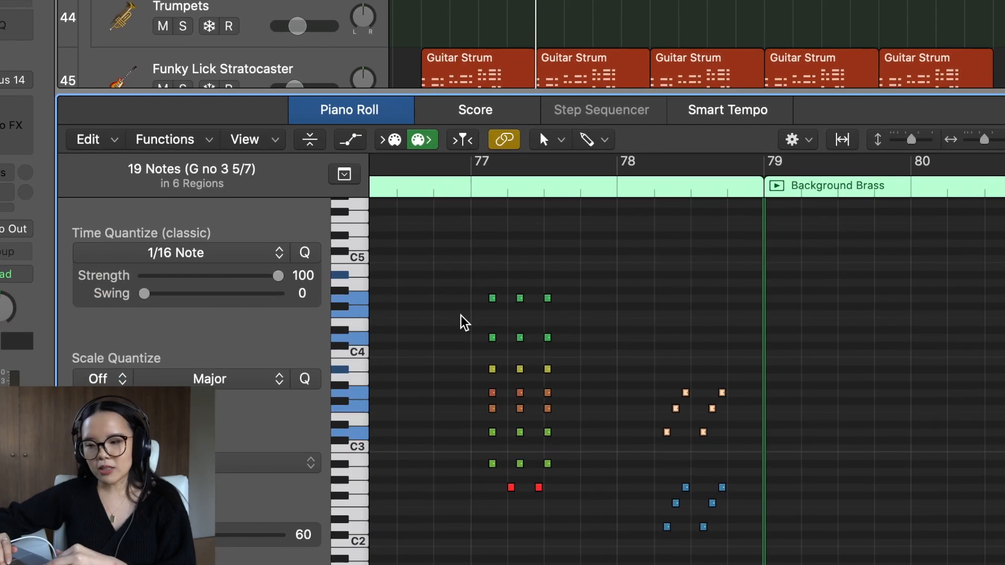
{"action": "left_click", "coordinate": [470, 185]}
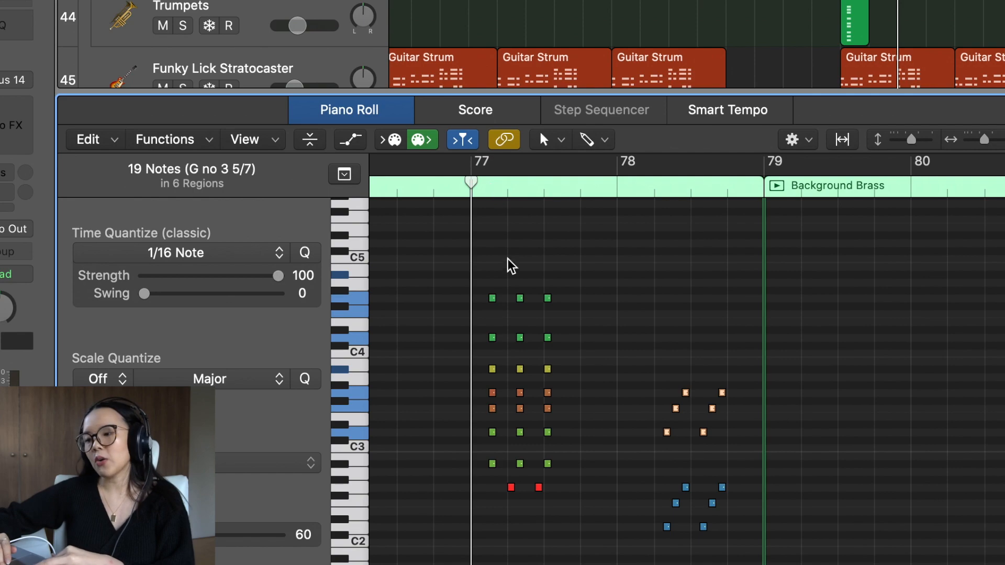
{"action": "key", "text": "space"}
{"action": "key", "text": "ctrl+s"}
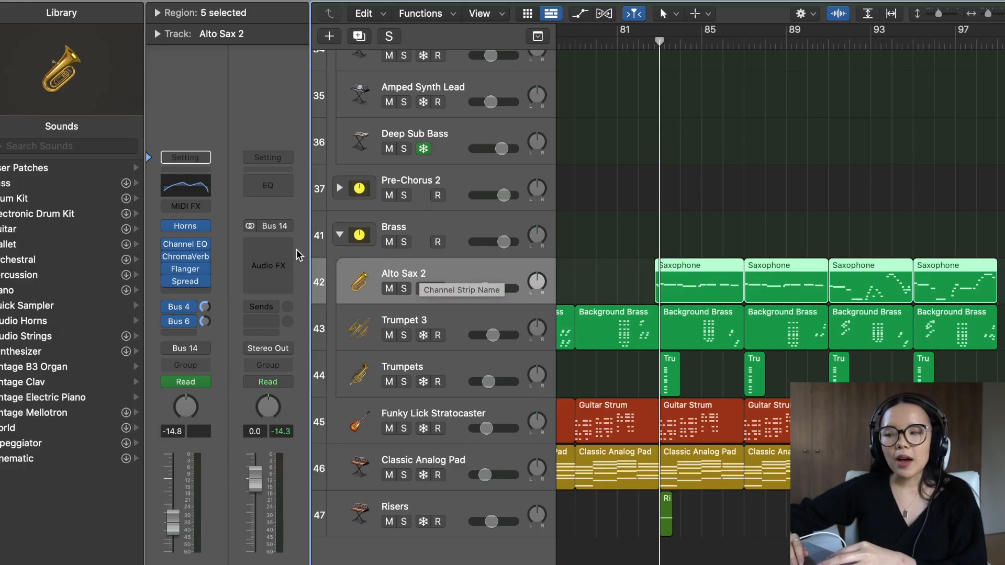
Step: Review the Alto Sax 2 track's Studio Horns instrument and its ChromaVerb Room reverb settings
{"action": "left_click", "coordinate": [185, 226]}
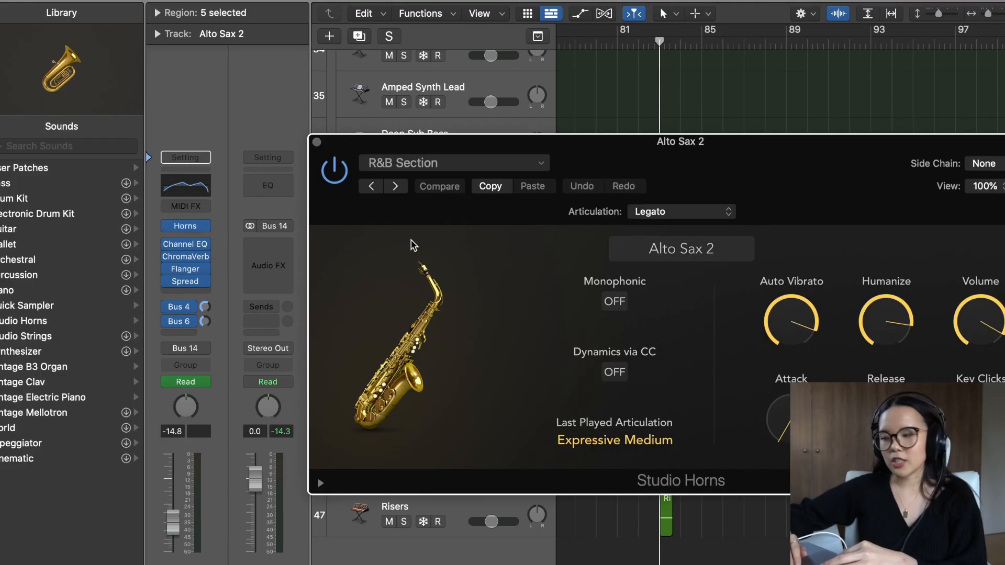
{"action": "left_click_drag", "start_coordinate": [772, 159], "coordinate": [666, 91]}
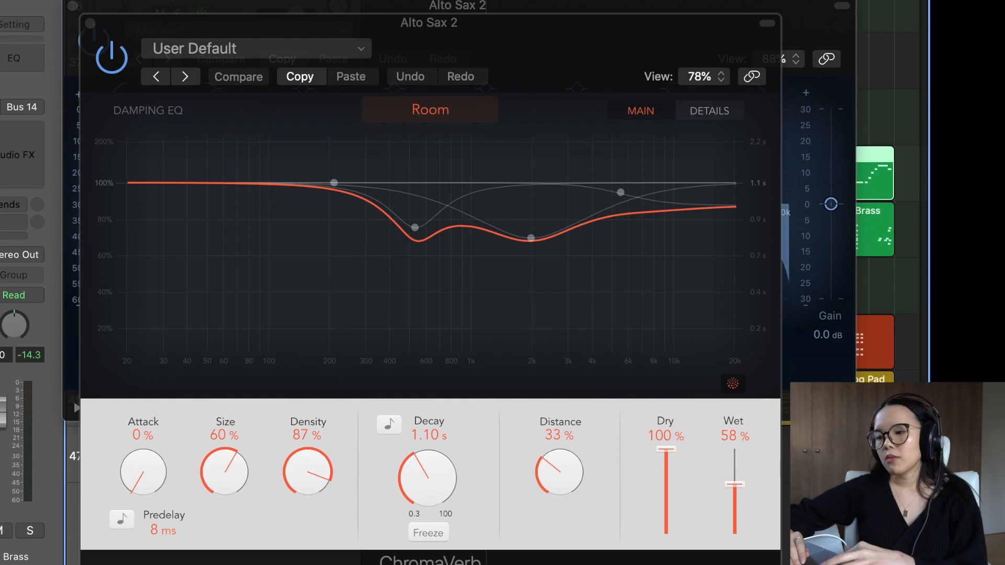
{"action": "left_click", "coordinate": [90, 24]}
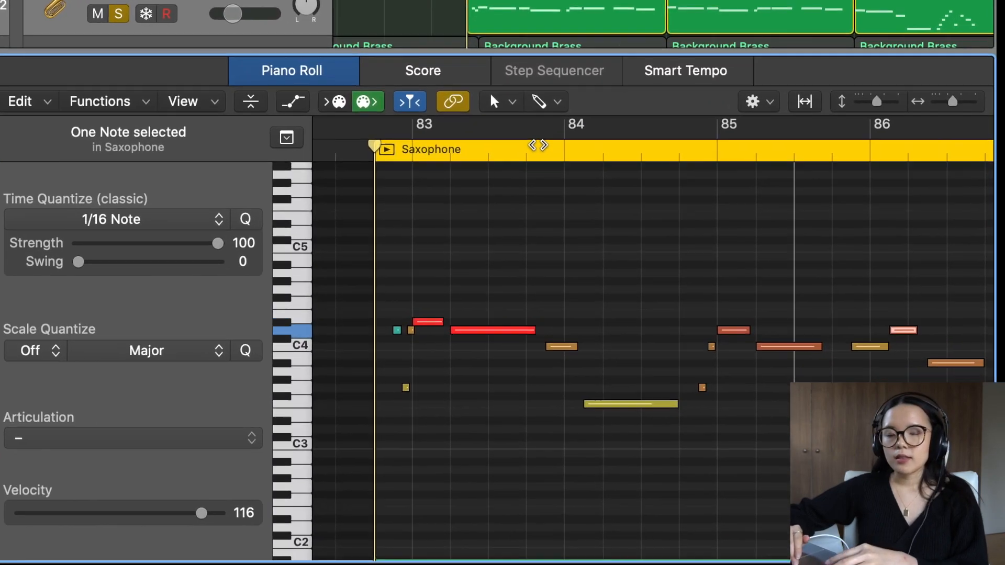